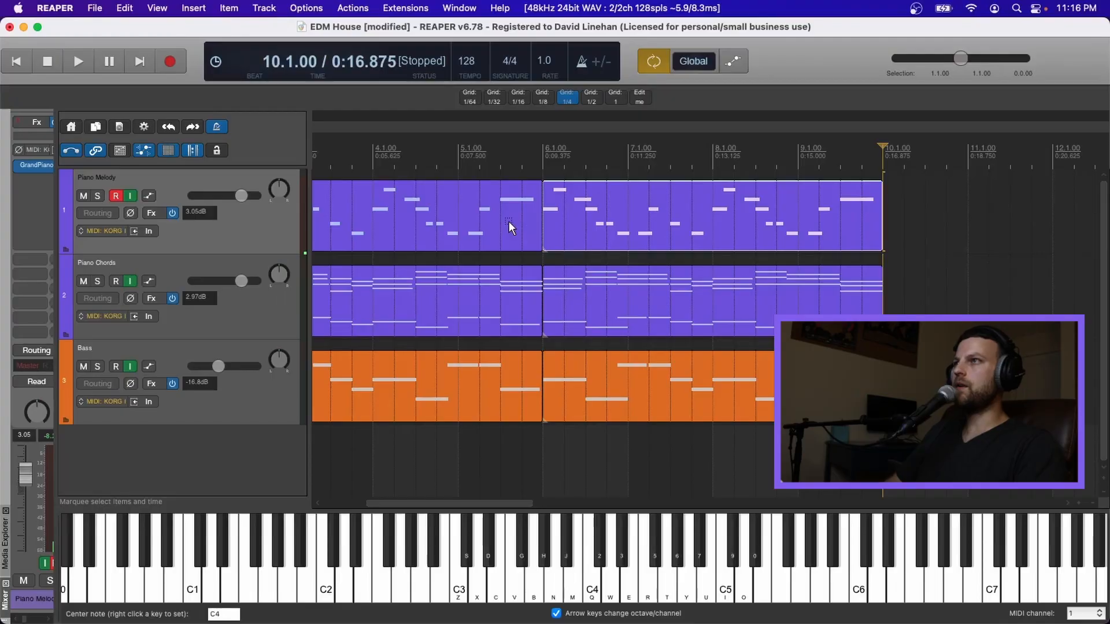
Place the edit cursor at bar 2, at the start of the items, and save the project
scroll(607, 351, left, 3)
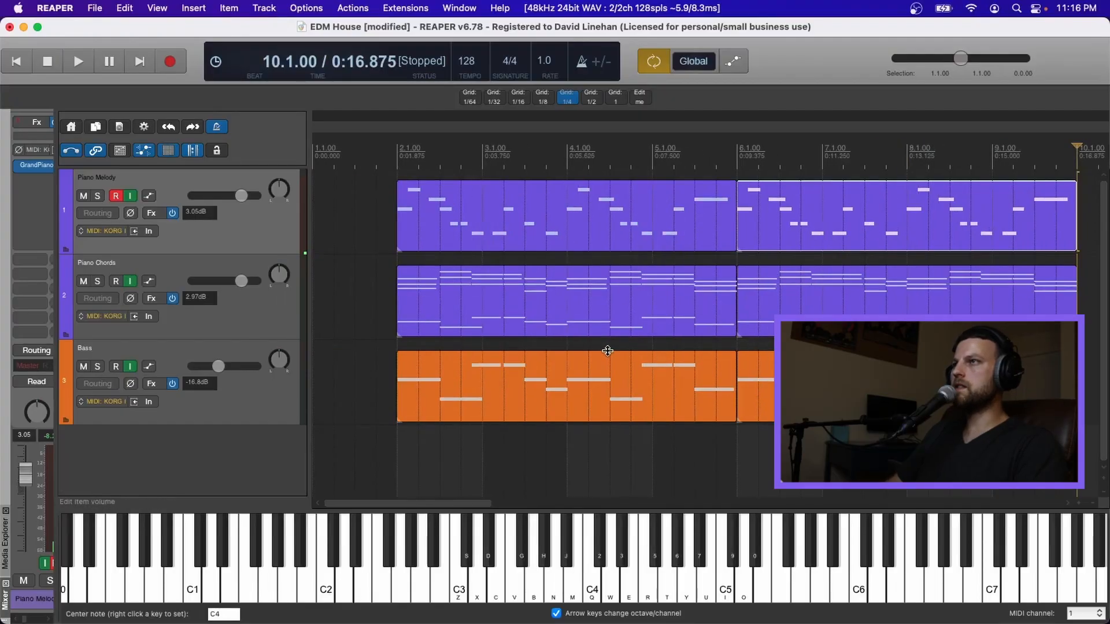
click(399, 143)
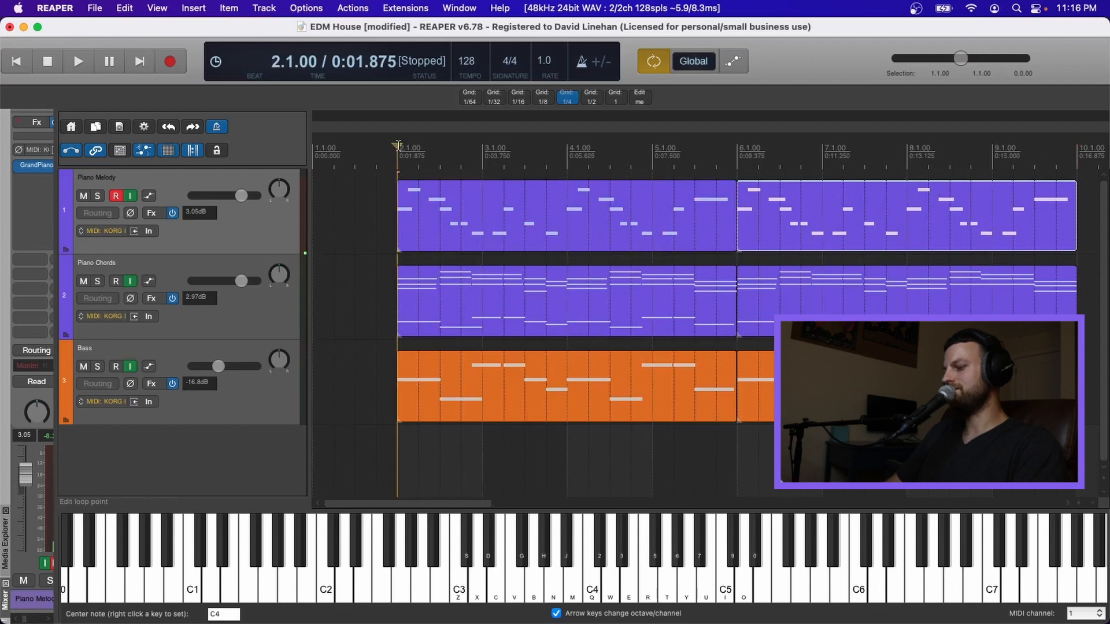
key(super+s)
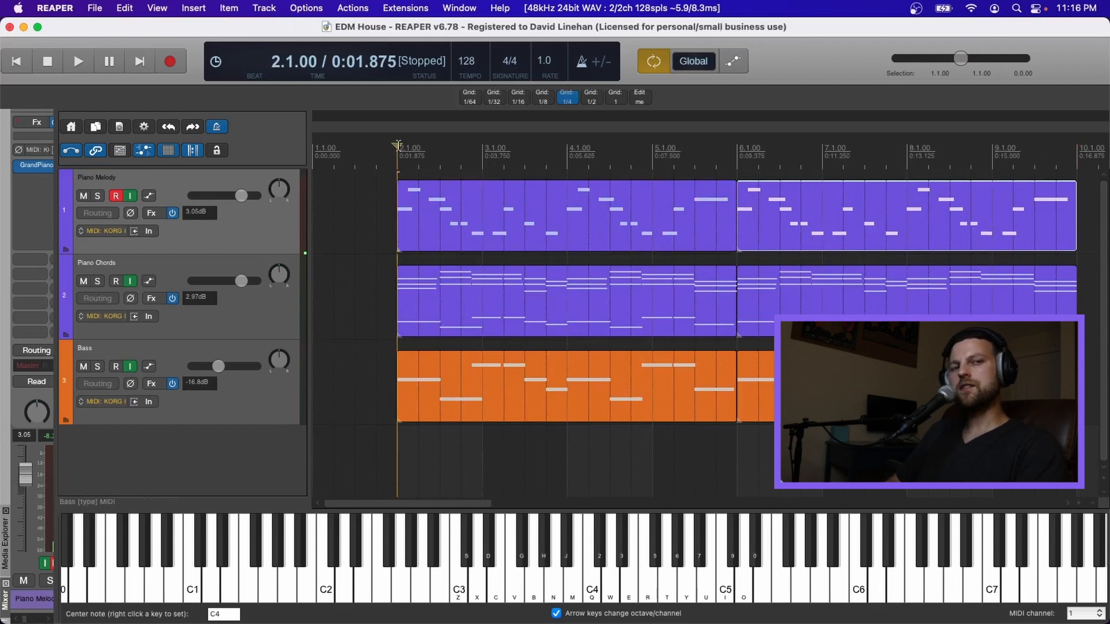
Move both Bass items together so that the first one starts at bar 9
scroll(488, 273, down, 3)
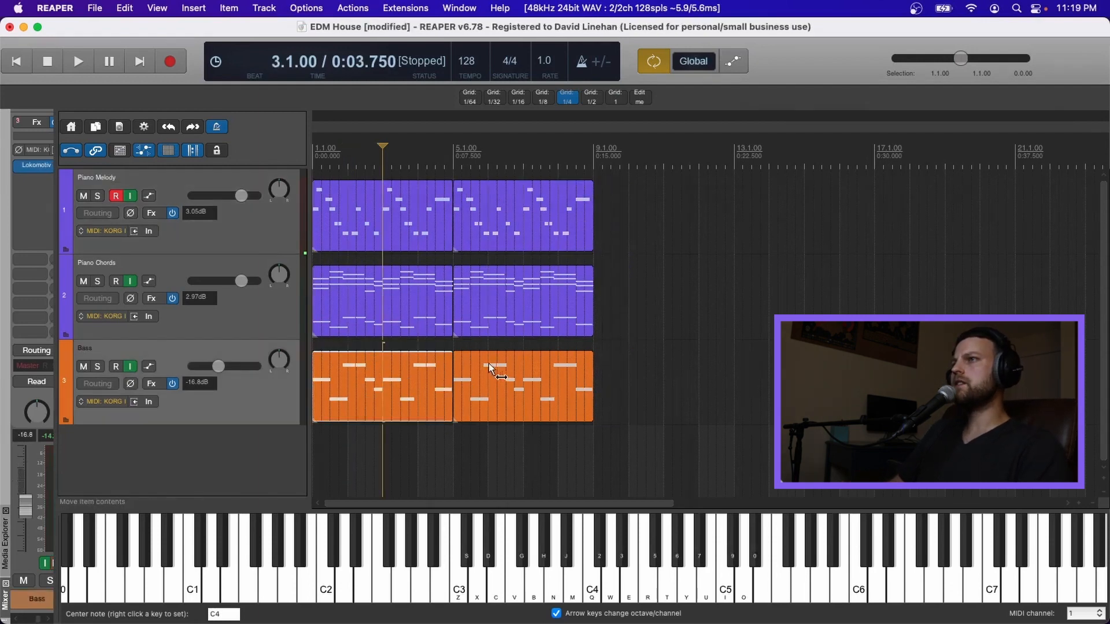
super+click(489, 364)
drag(373, 358, 660, 352)
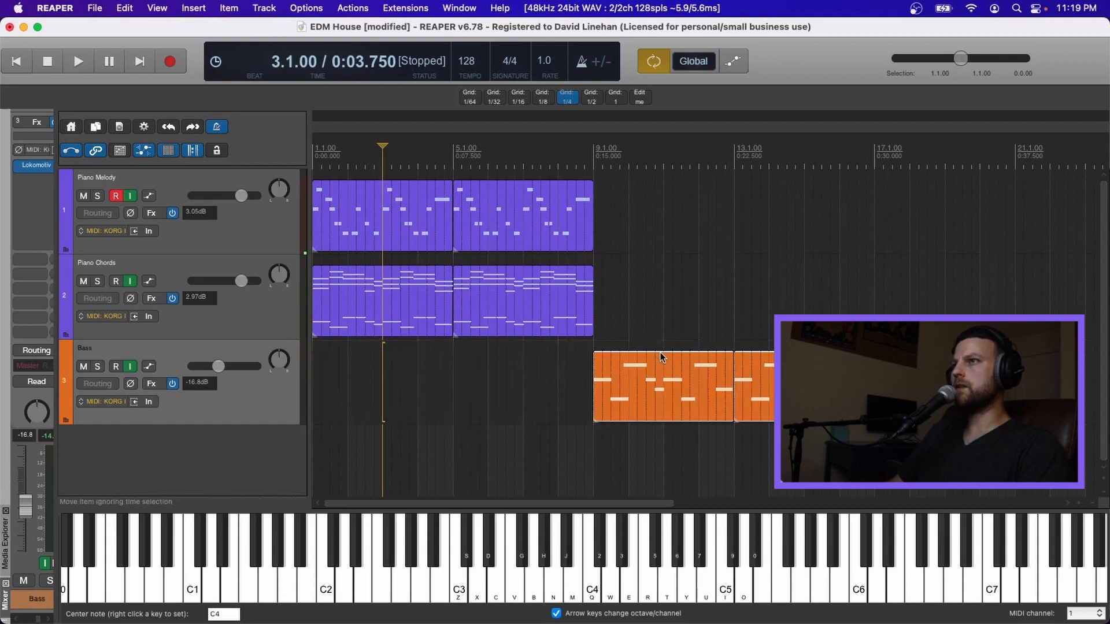
Copy the Piano Melody and Piano Chords items so that their duplicates start at bar 9
click(377, 220)
shift+click(508, 218)
shift+click(517, 283)
drag(507, 286, 789, 293)
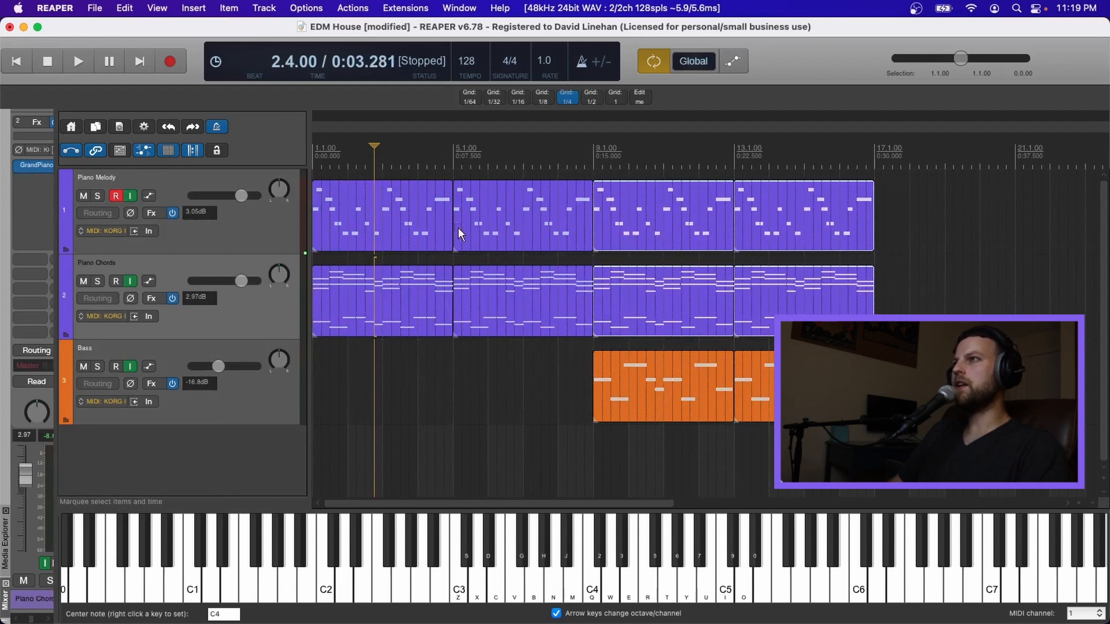
Review the tracks and their low-pass envelopes, and play the arrangement from bar 1 into the section at bar 9
click(311, 147)
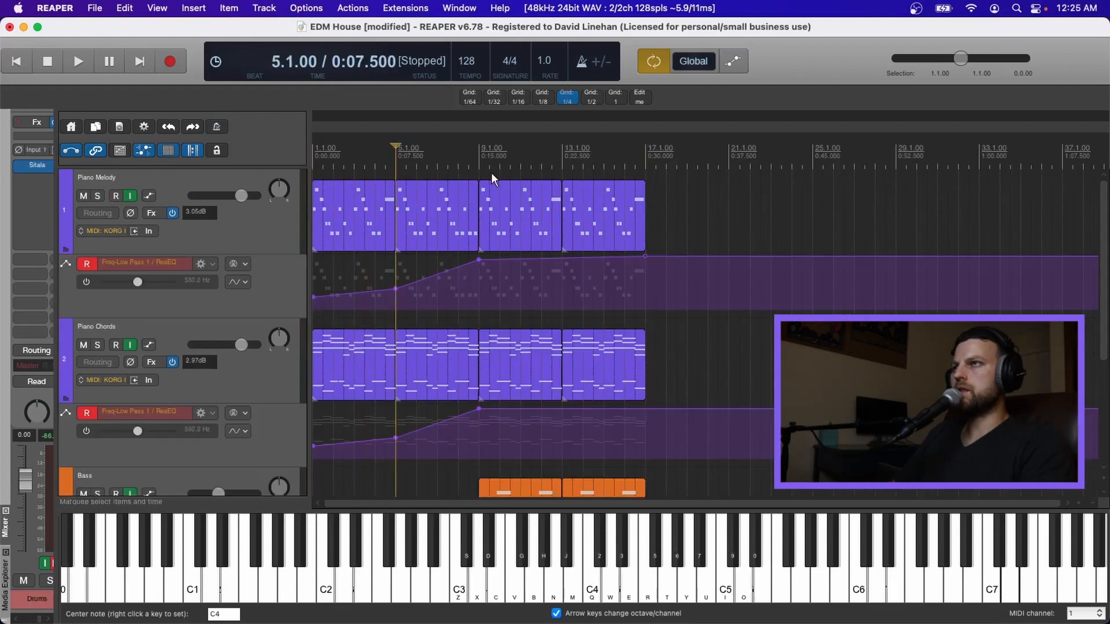
scroll(521, 178, down, 1)
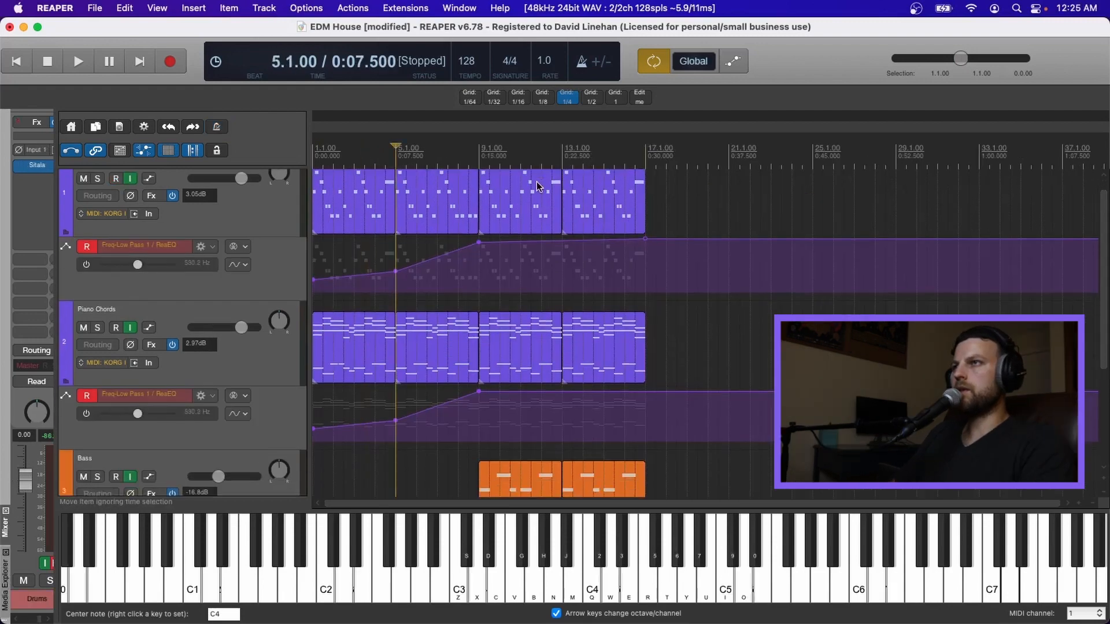
scroll(537, 182, down, 5)
scroll(436, 344, up, 1)
scroll(436, 343, up, 6)
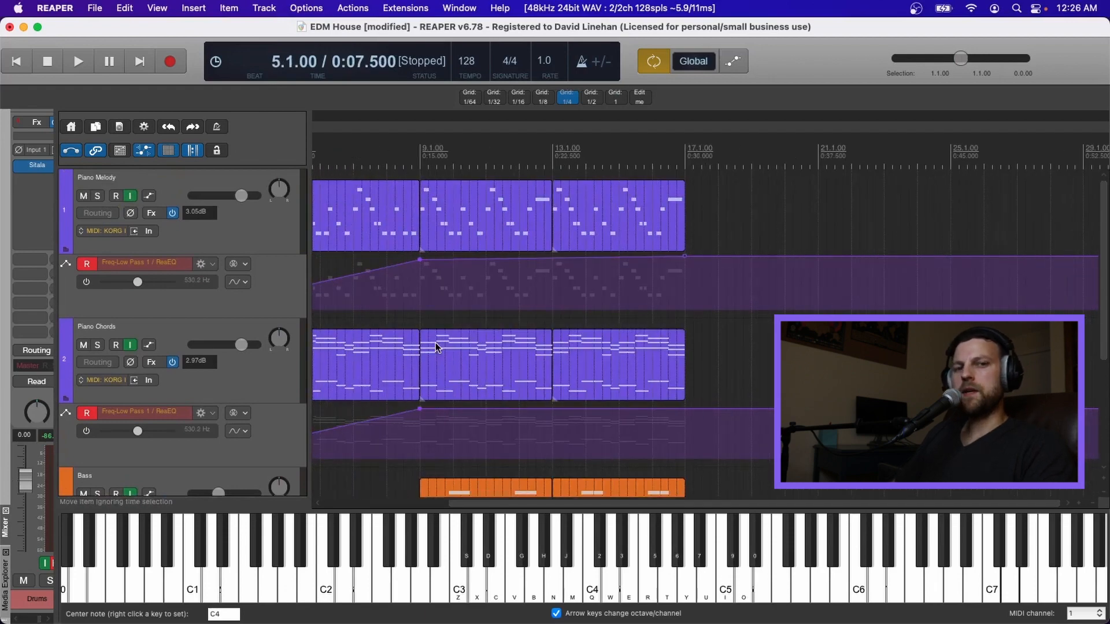
scroll(325, 160, left, 3)
click(314, 151)
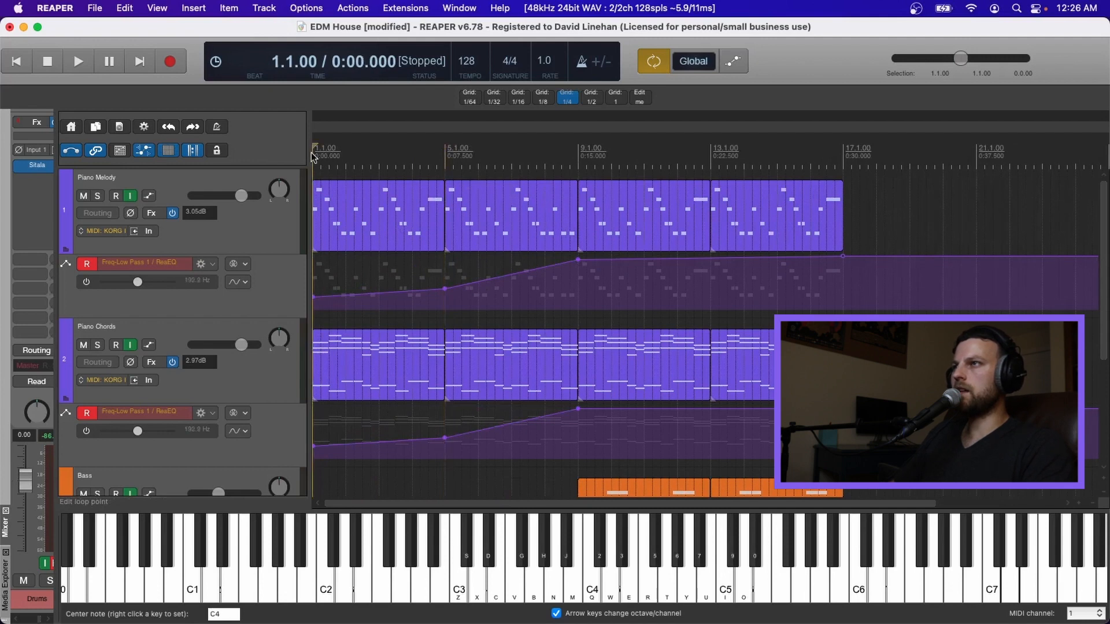
key(space)
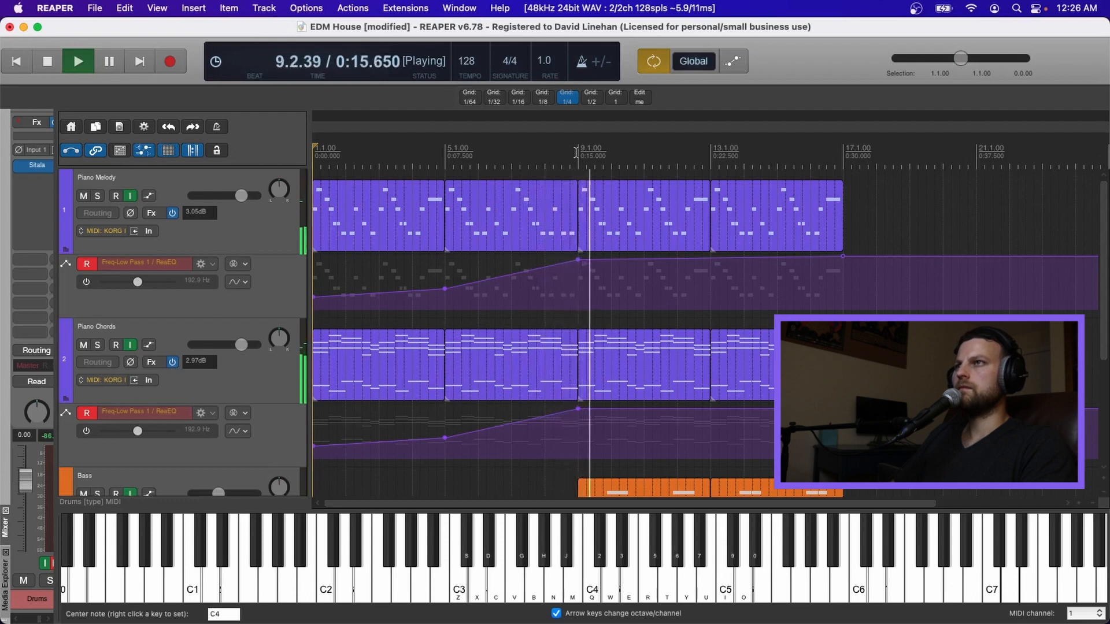
key(space)
click(576, 152)
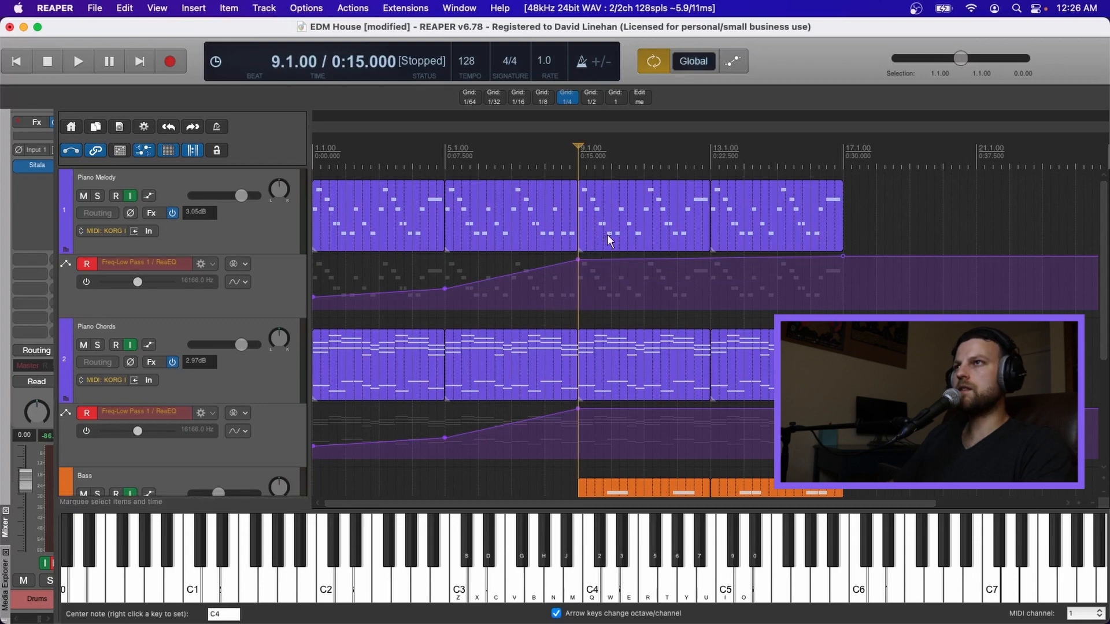
scroll(736, 208, right, 3)
click(851, 181)
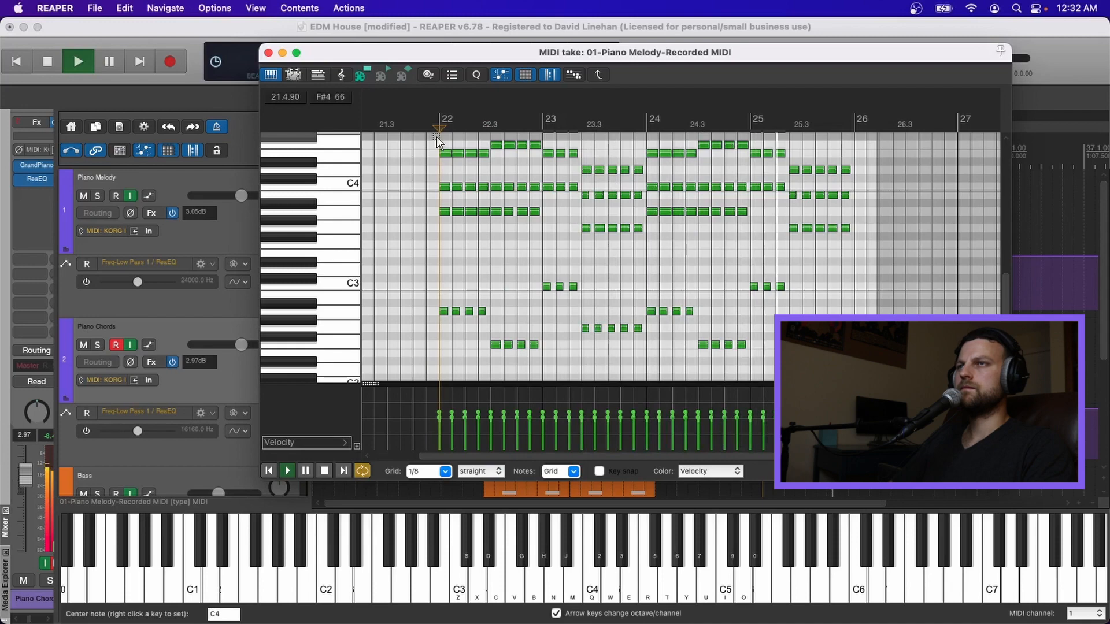
Close the MIDI editor of the new piano chords take and stop playback
key(Escape)
key(space)
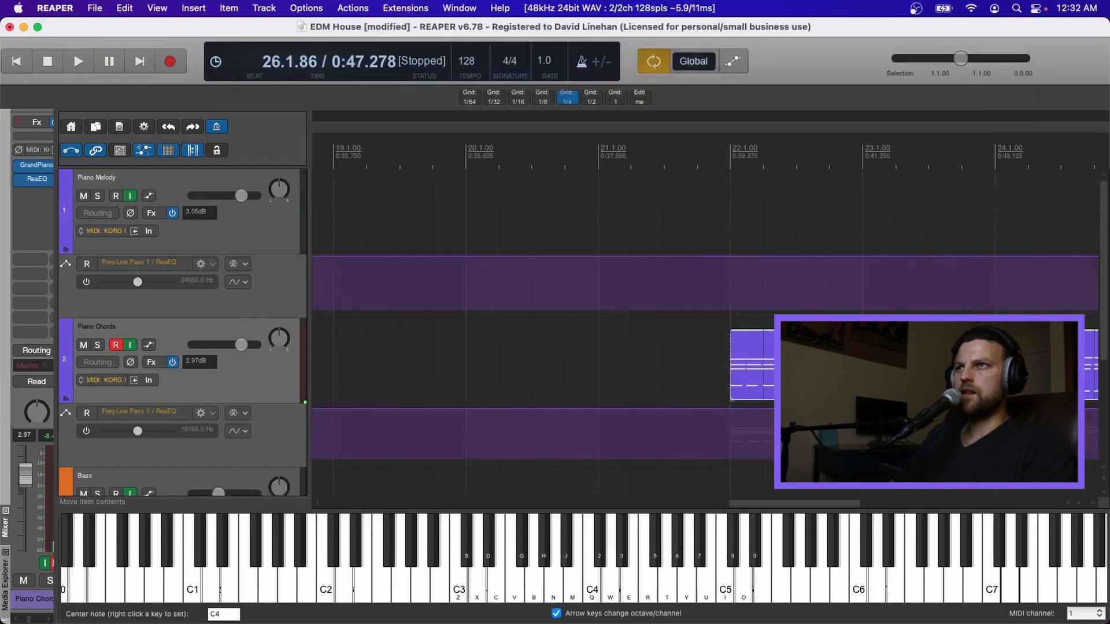
scroll(705, 318, right, 5)
scroll(706, 318, down, 6)
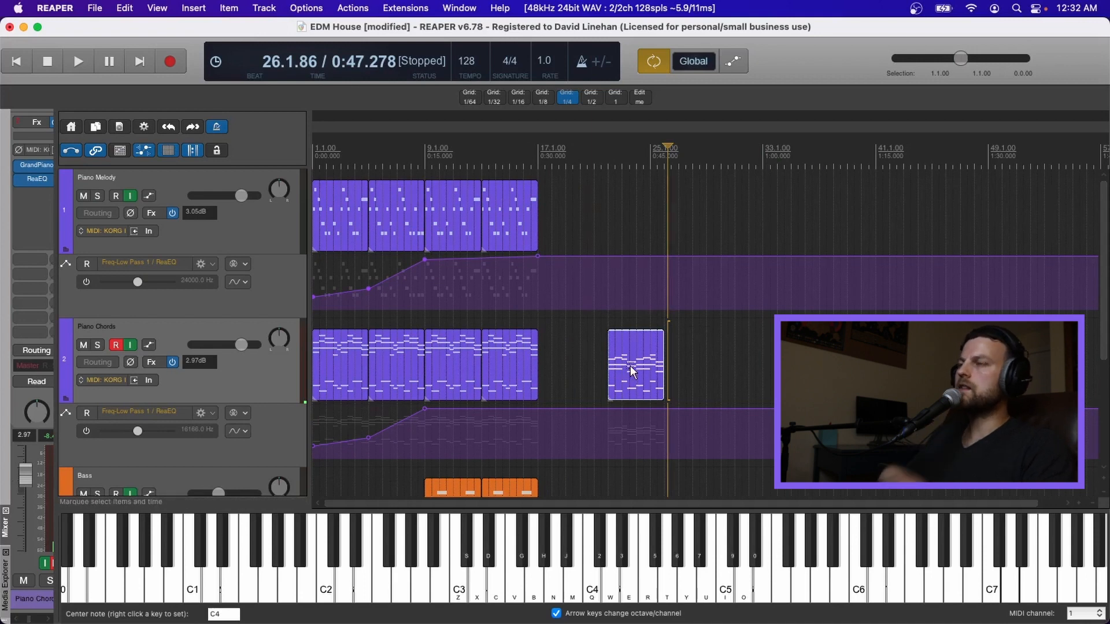
Move the bars 9–17 items on all four tracks to bar 34, and place the new Piano Chords item at bar 9
click(445, 200)
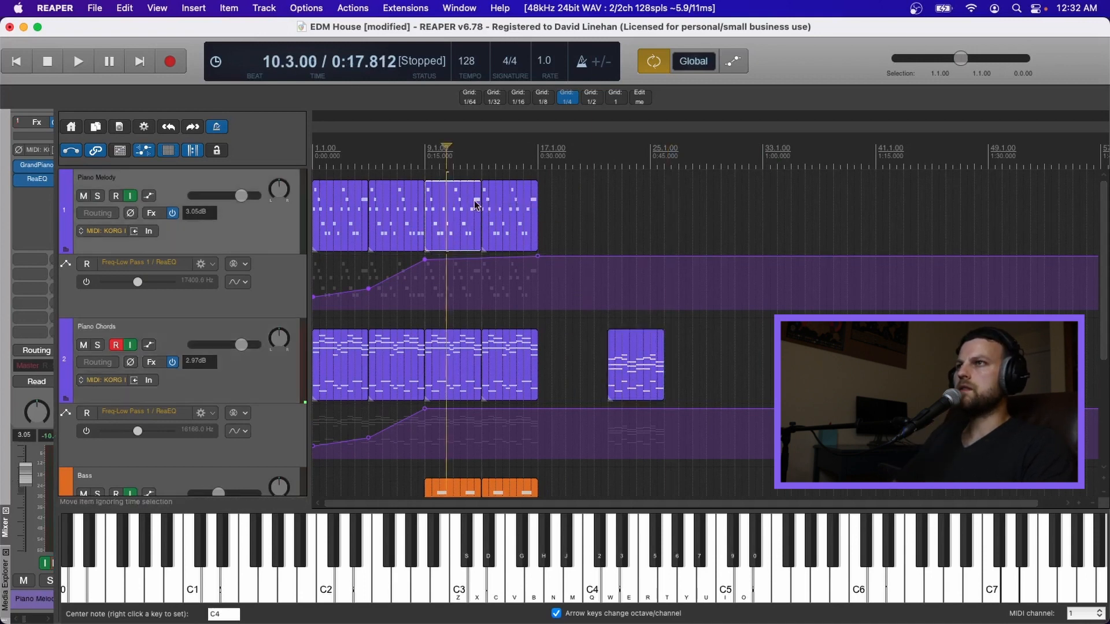
super+click(495, 203)
super+click(465, 356)
super+click(498, 353)
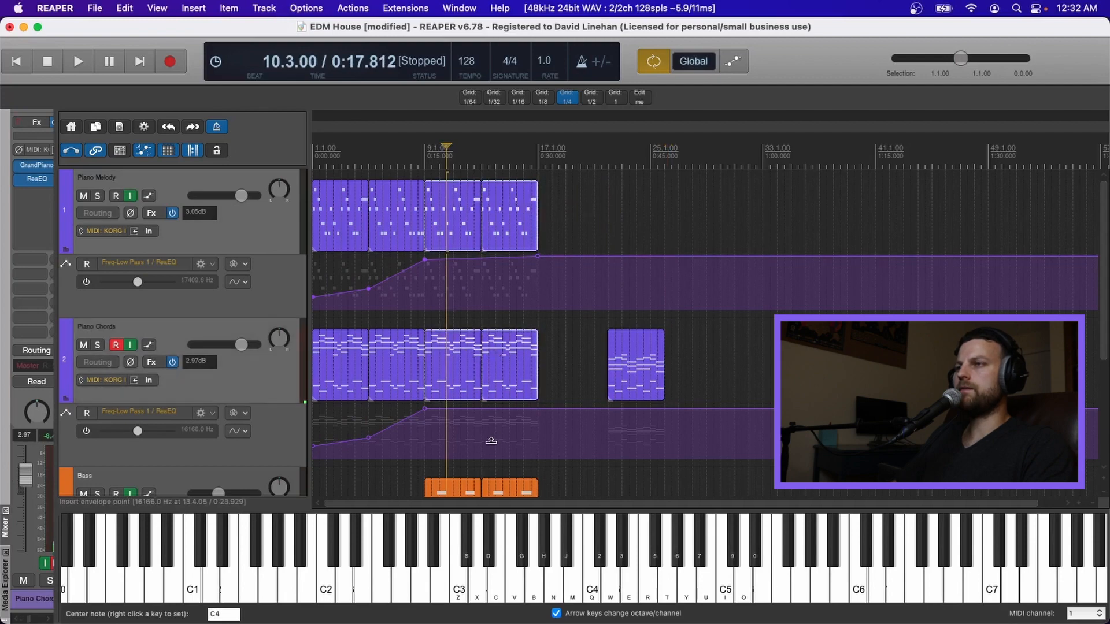
scroll(489, 440, down, 5)
super+click(456, 341)
super+click(487, 321)
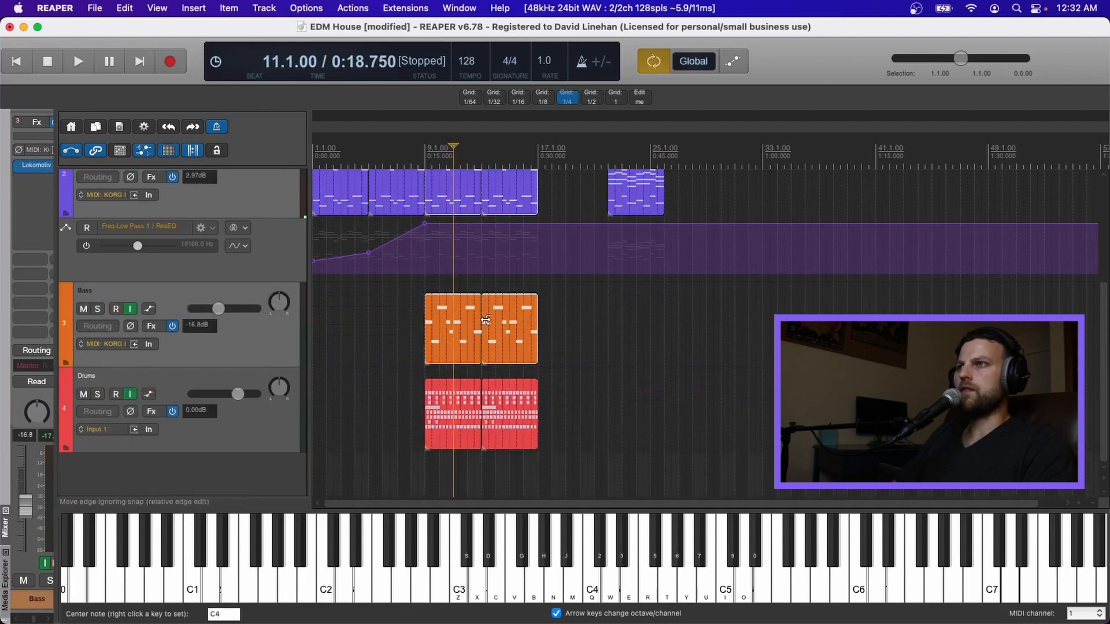
super+click(462, 403)
super+click(507, 395)
scroll(514, 386, up, 5)
scroll(514, 386, down, 2)
drag(425, 224, 674, 218)
drag(528, 332, 400, 323)
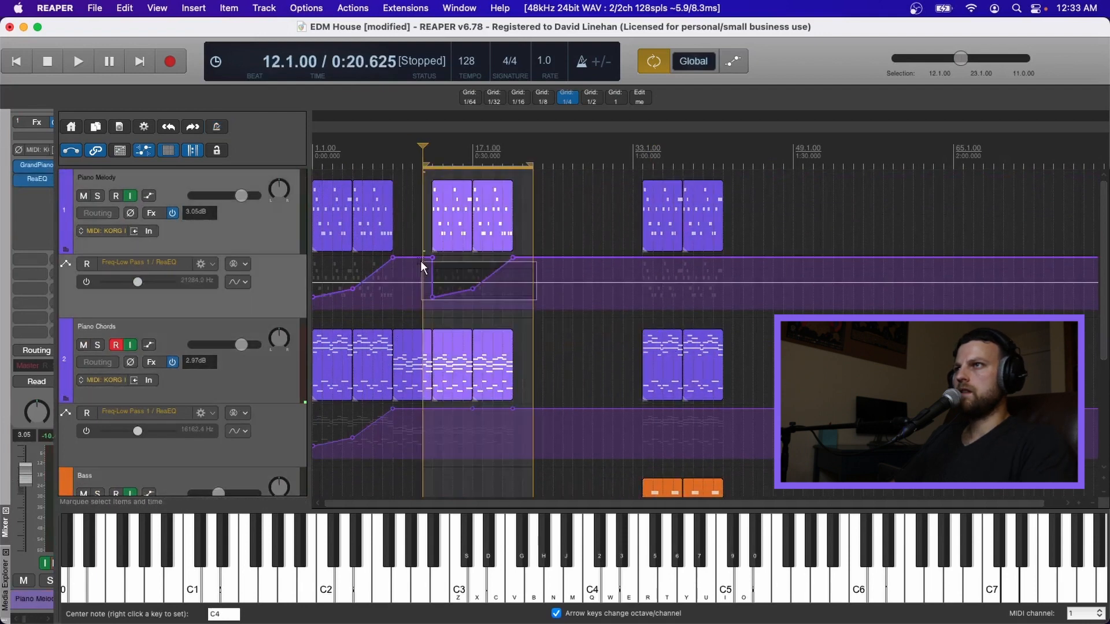
Delete the Piano Melody low-pass envelope points under the items at bars 13–21, and play from bar 9
drag(421, 260, 428, 249)
key(Delete)
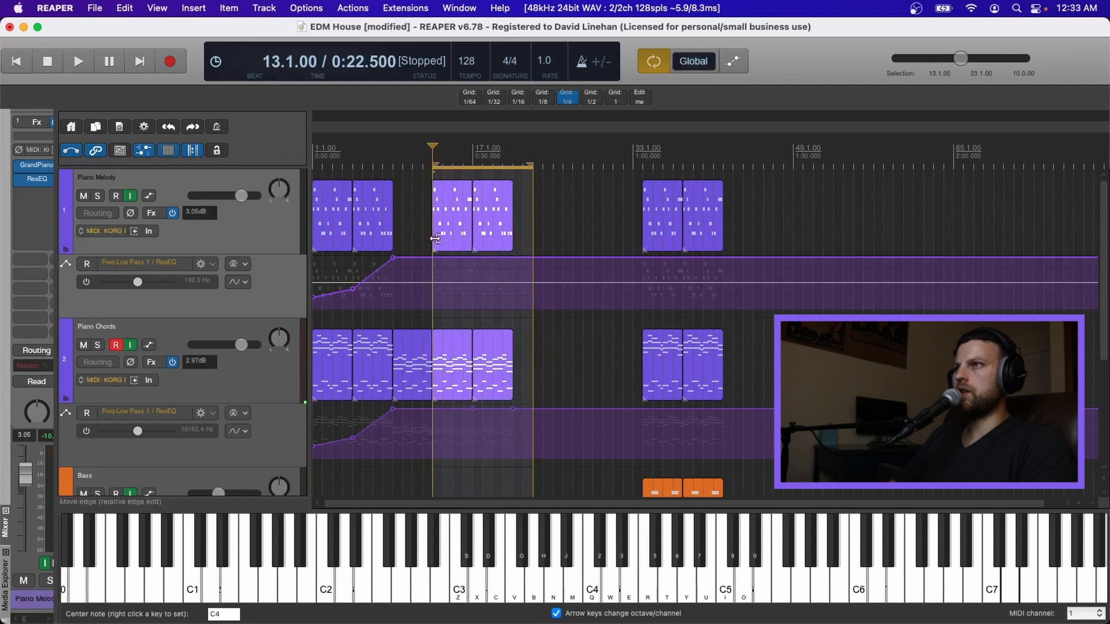
click(391, 149)
key(space)
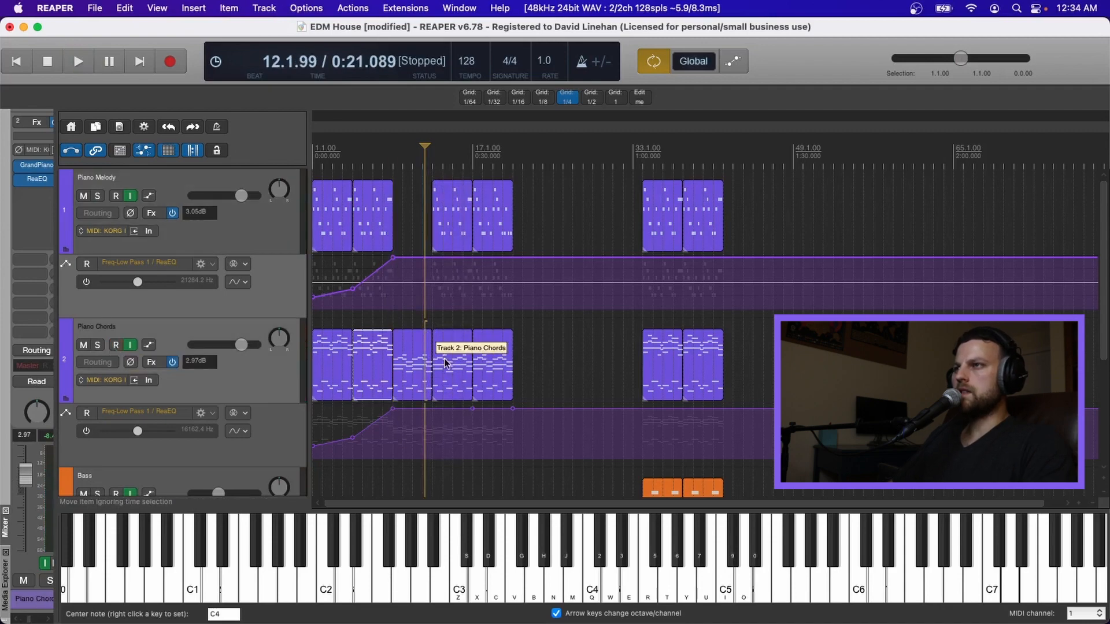
Reshape the Piano Chords low-pass envelope to drop sharply at bar 13 and climb gradually back up to bar 21
scroll(471, 314, down, 5)
scroll(451, 278, up, 1)
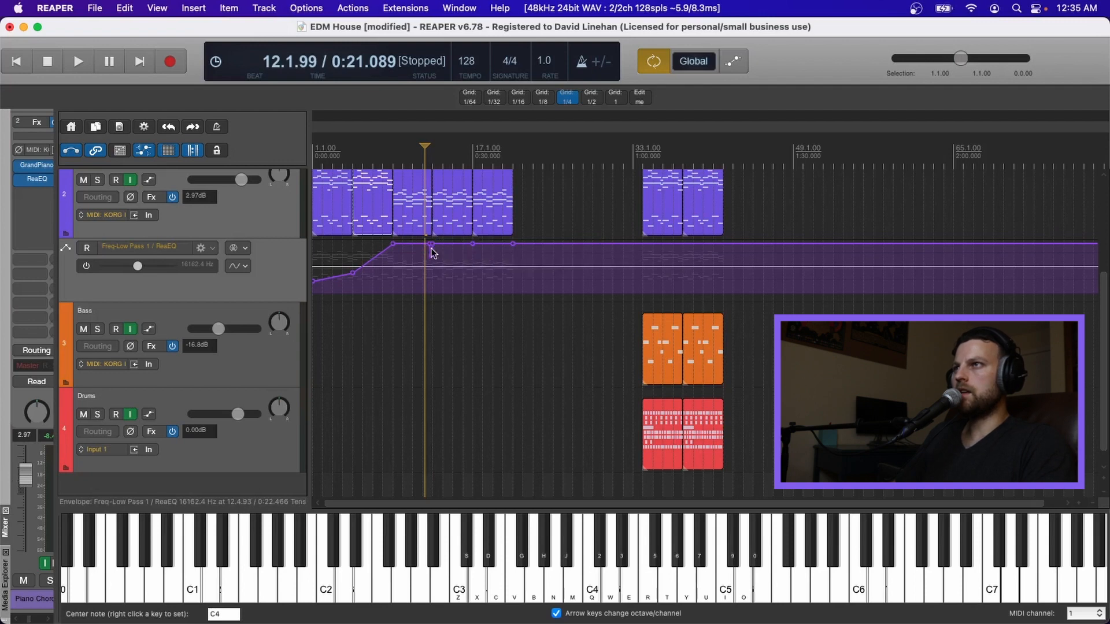
drag(433, 244, 455, 249)
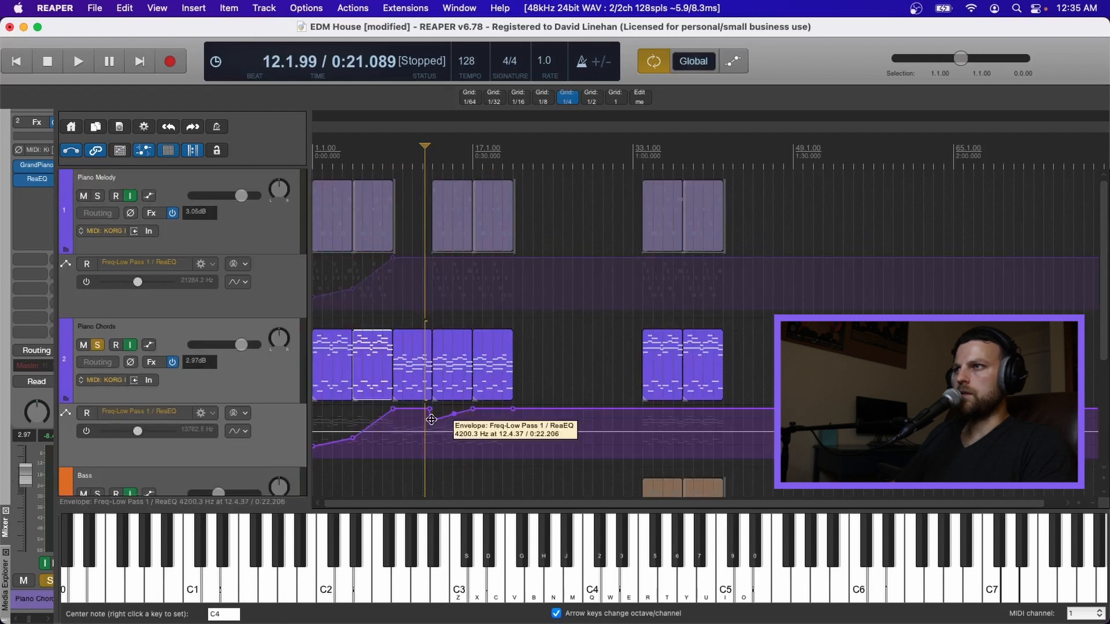
drag(431, 420, 431, 484)
drag(451, 413, 458, 456)
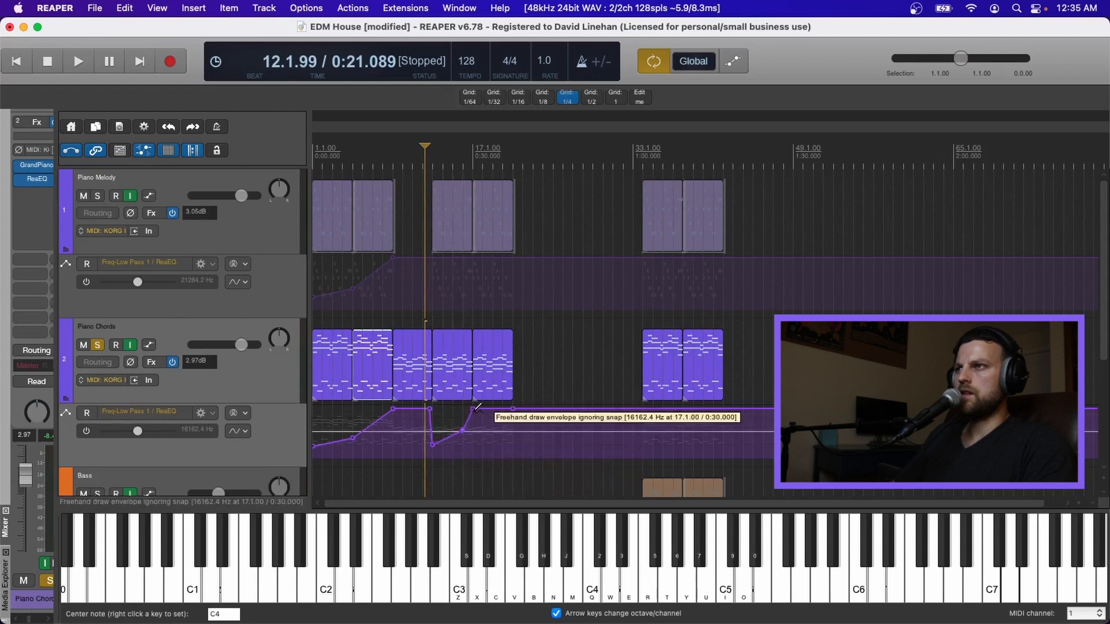
drag(472, 404, 462, 438)
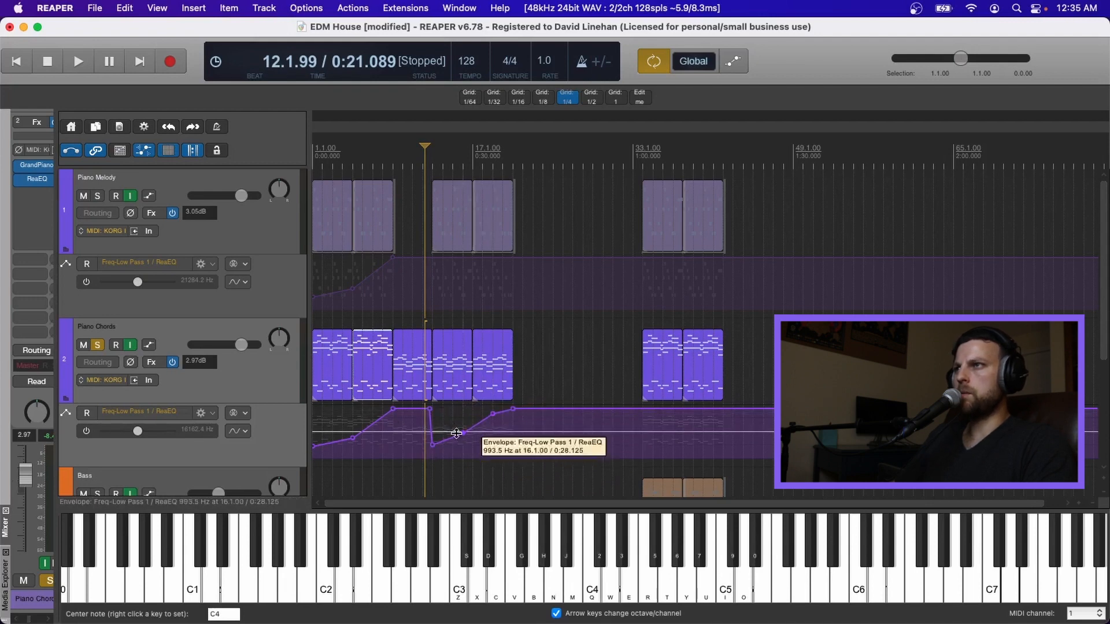
Play the soloed chords from bar 12 and lower the low-pass envelope point near bar 19 for a smoother rise
click(422, 289)
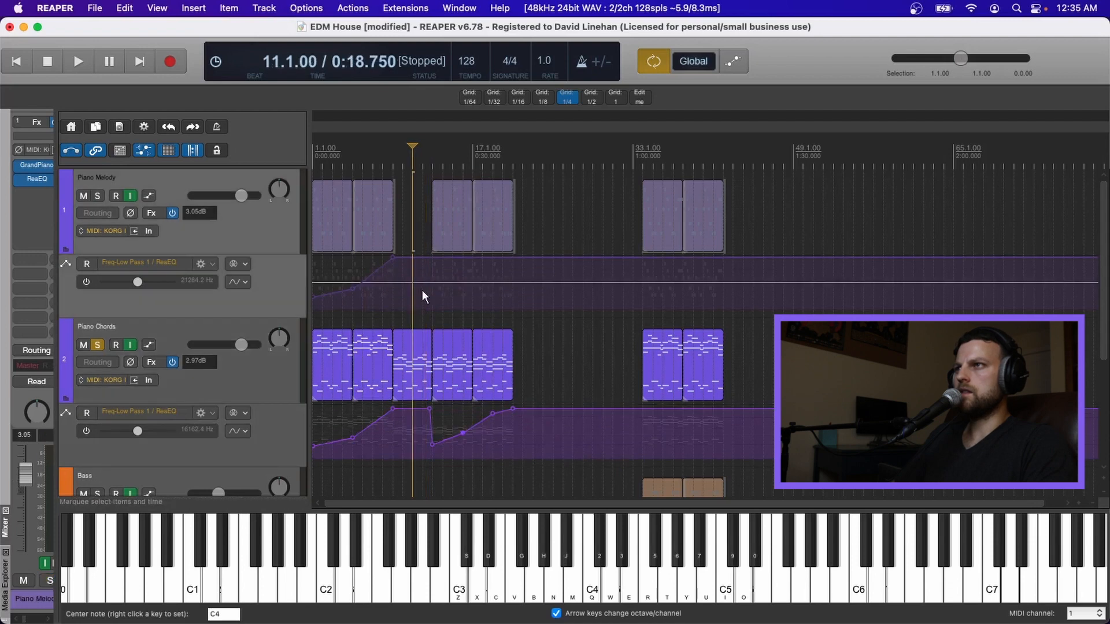
key(space)
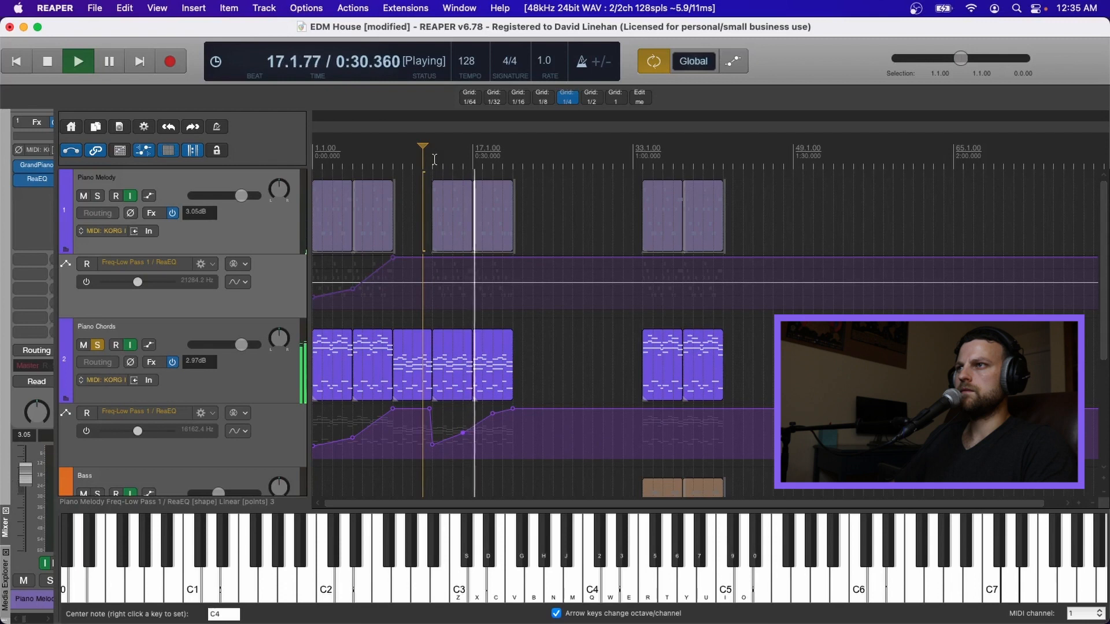
drag(469, 432, 492, 421)
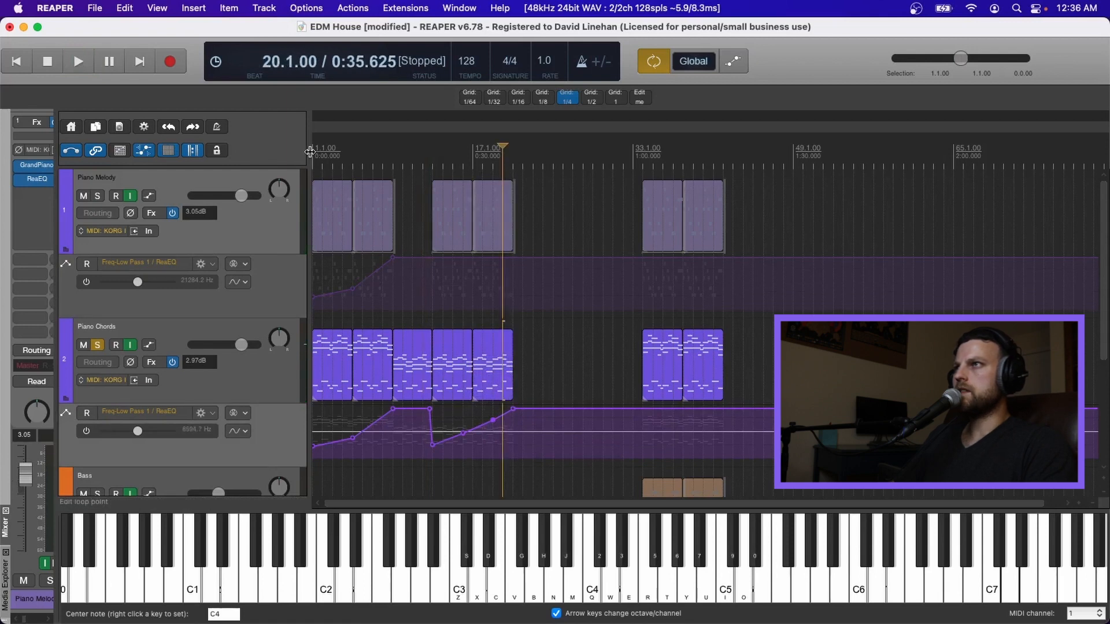
Play the melody and chords together from bar 13 to check the filter sweep, and stop playback
click(312, 150)
click(454, 377)
key(space)
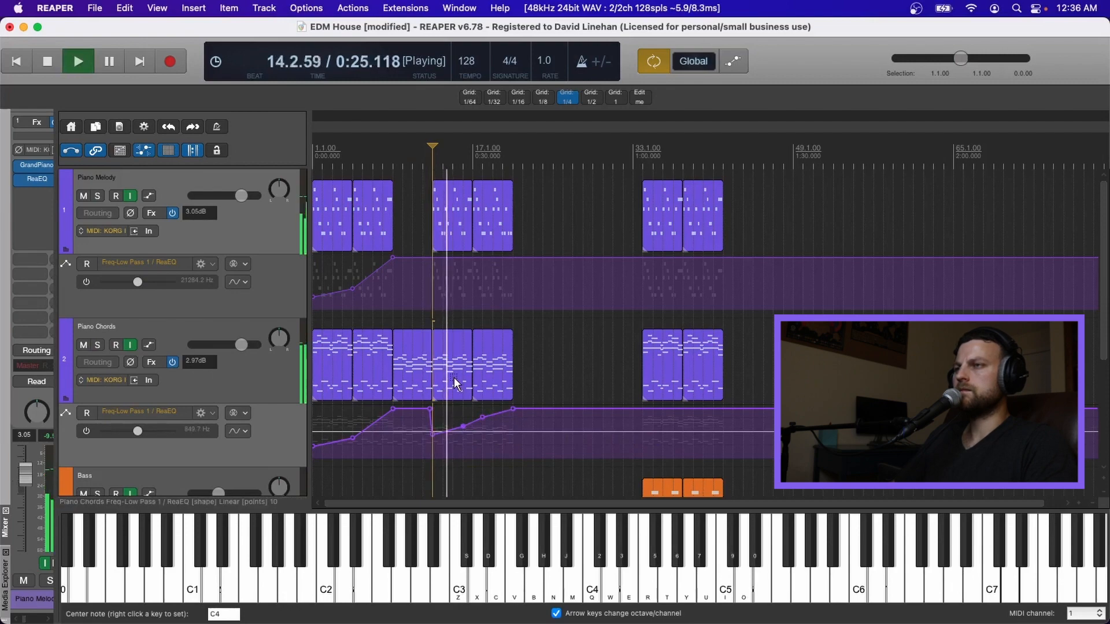
scroll(526, 355, down, 3)
scroll(526, 355, up, 3)
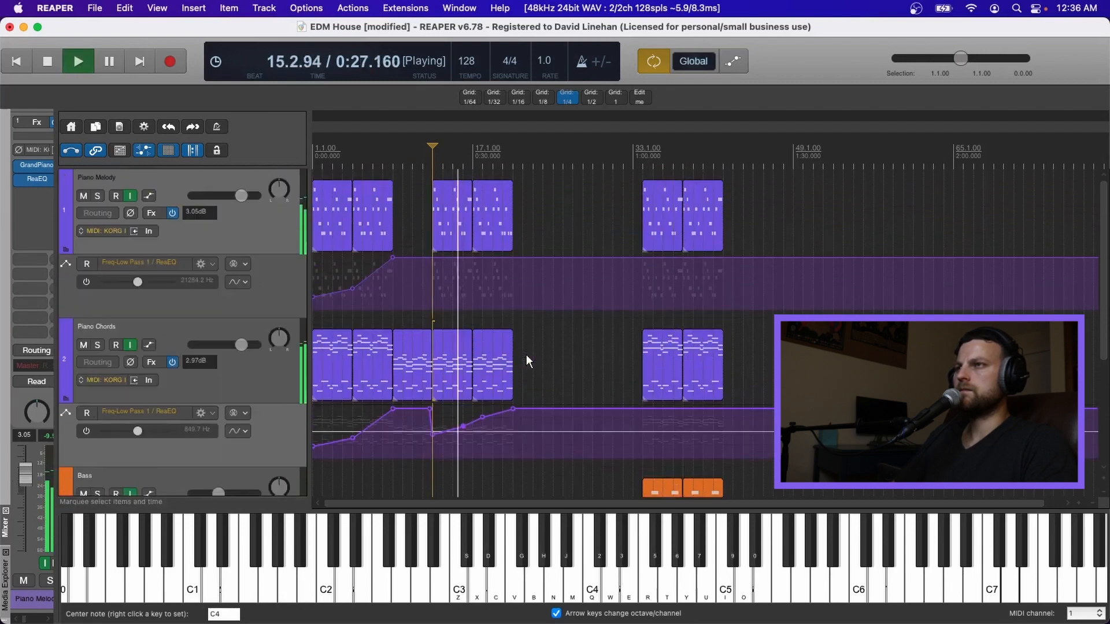
scroll(526, 355, down, 3)
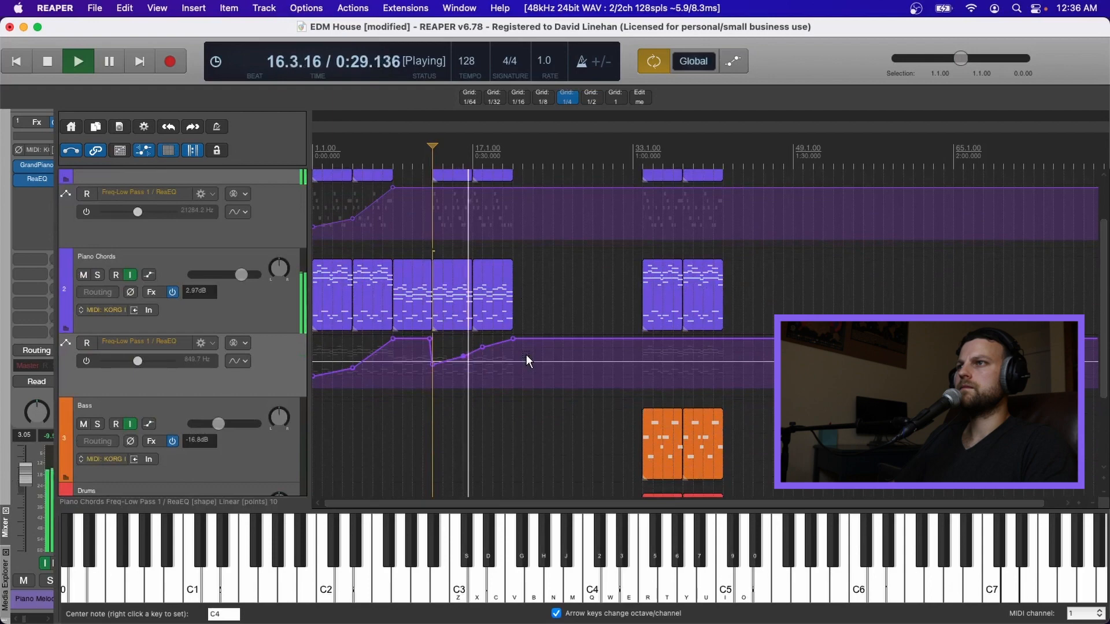
scroll(526, 355, up, 3)
key(space)
Move the Piano Melody, Piano Chords, Bass and Drums items from bar 34 to bar 21, directly after the filter build-up
click(674, 209)
scroll(688, 261, down, 3)
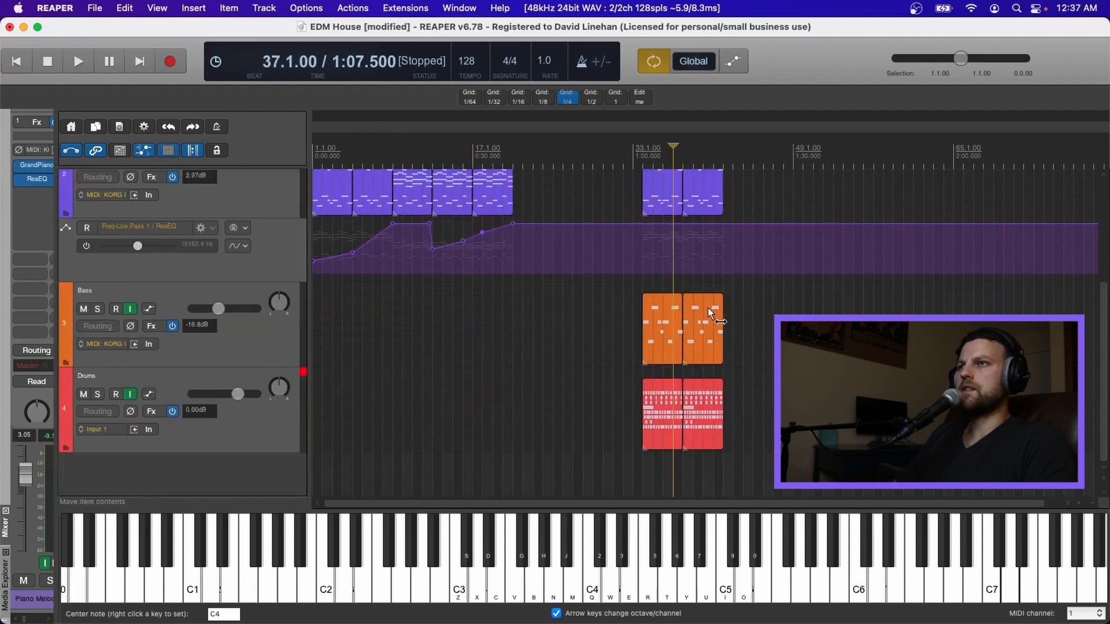
click(702, 397)
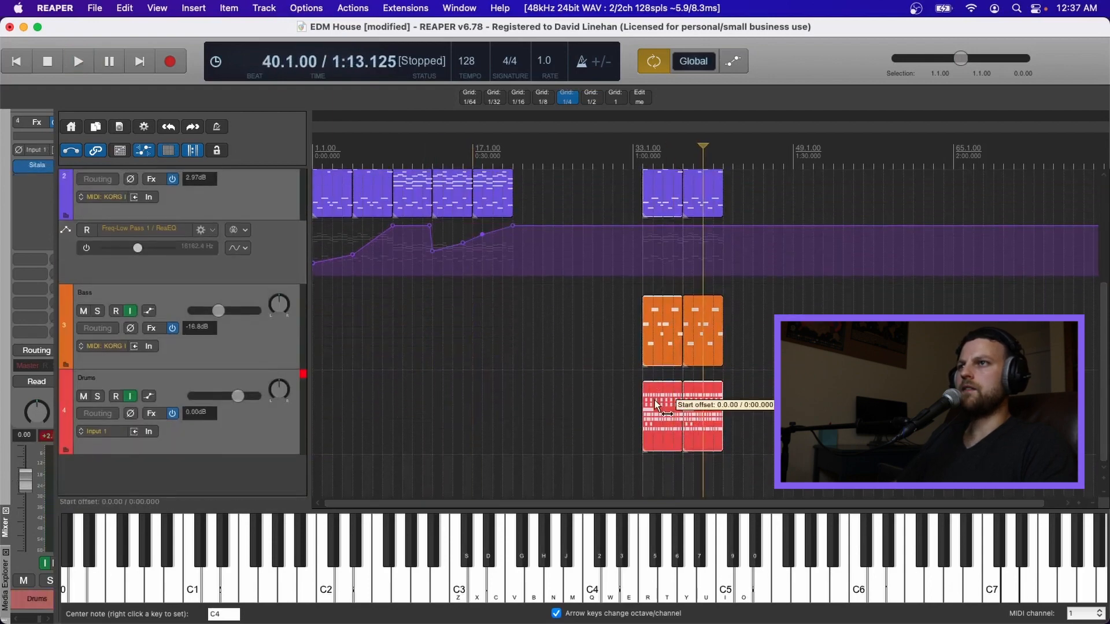
click(695, 312)
scroll(682, 301, up, 3)
drag(662, 186, 532, 182)
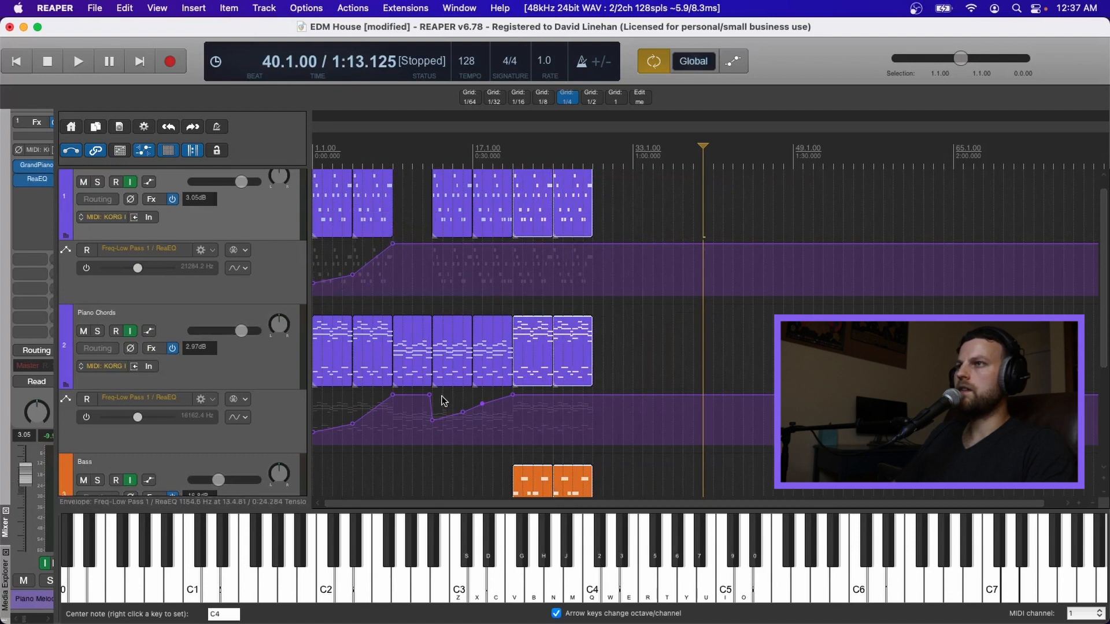
scroll(508, 373, up, 1)
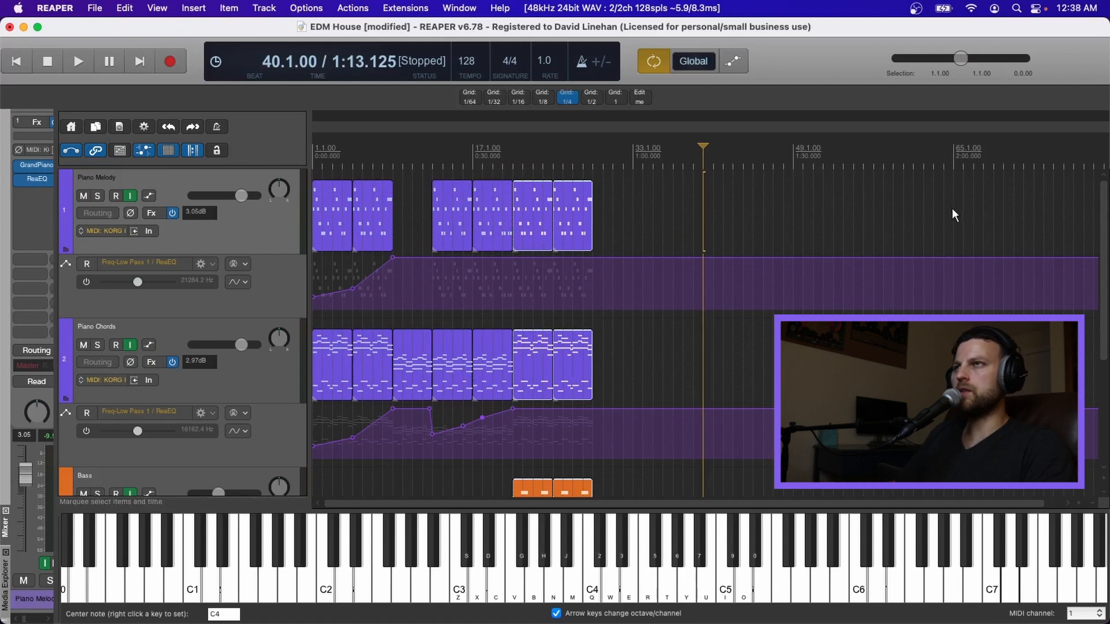
Solo the Piano Chords track and play it from bar 17 to check the filter build-up, and stop playback
click(598, 205)
scroll(600, 184, down, 3)
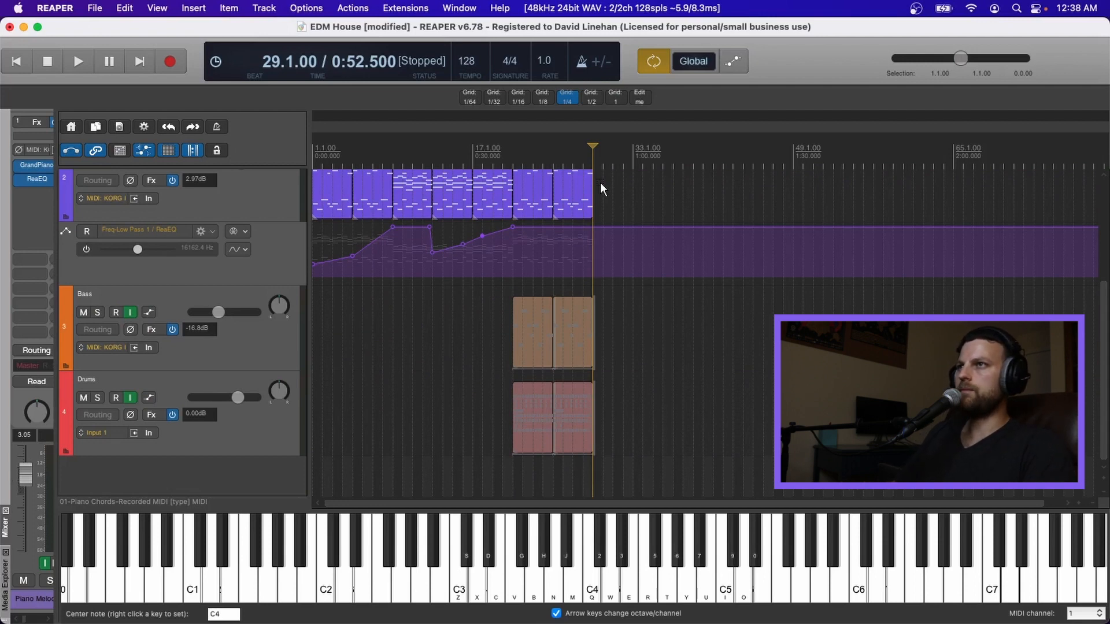
scroll(600, 182, up, 3)
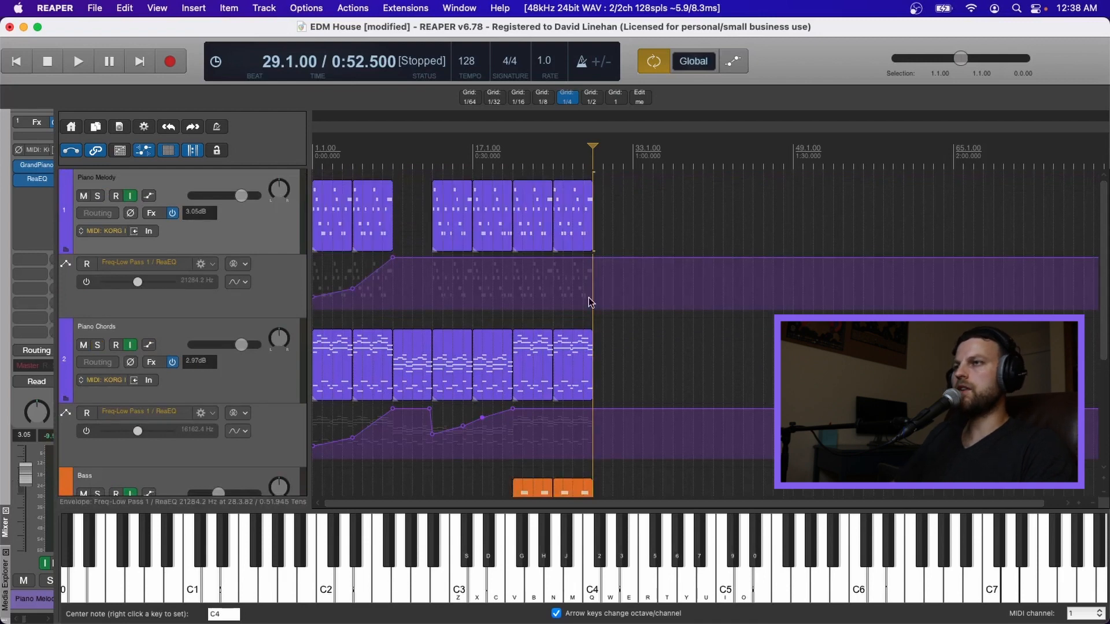
click(524, 366)
key(space)
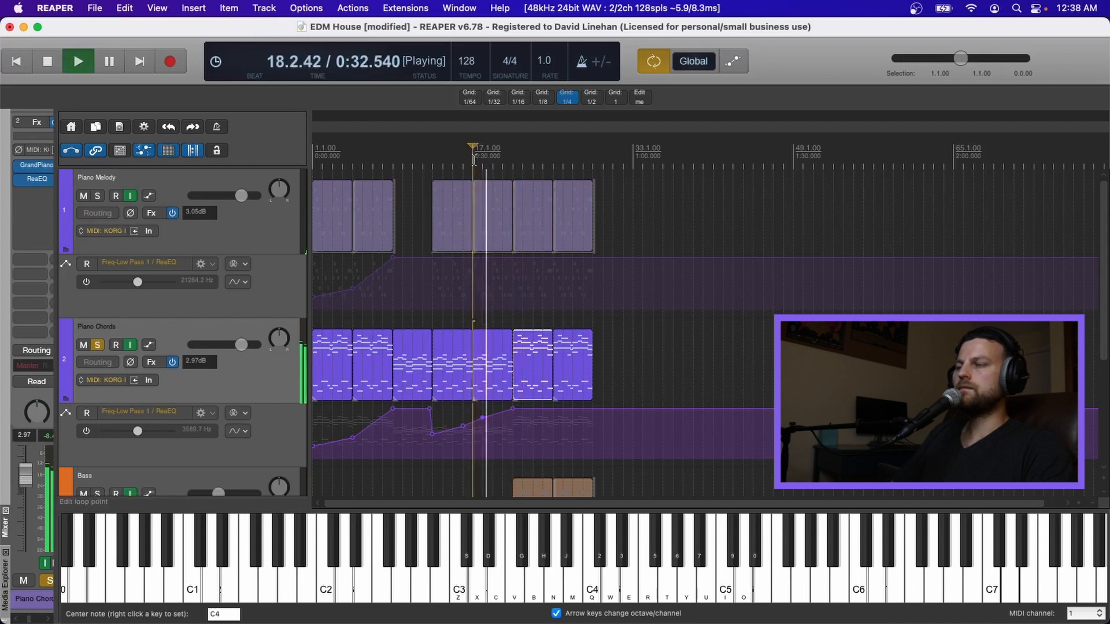
key(space)
scroll(606, 262, down, 5)
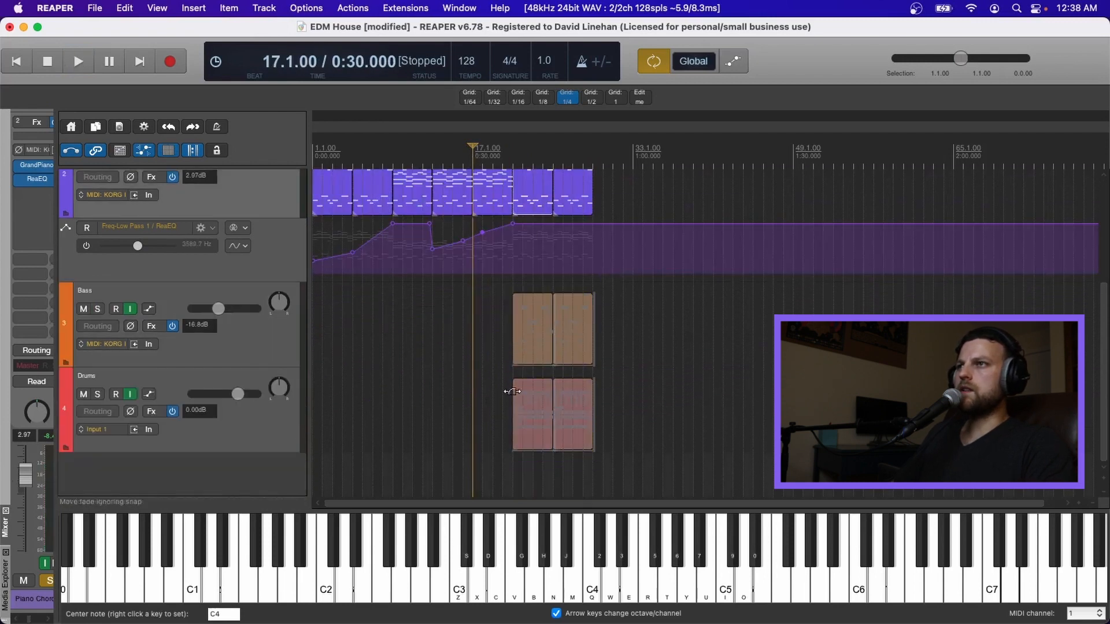
scroll(540, 292, up, 5)
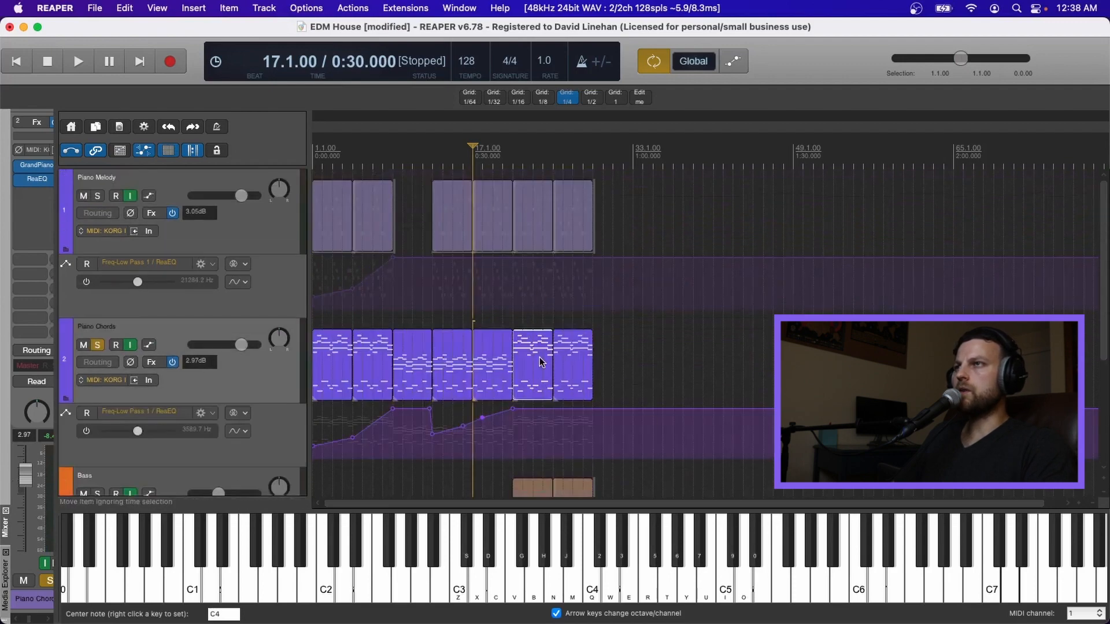
click(528, 217)
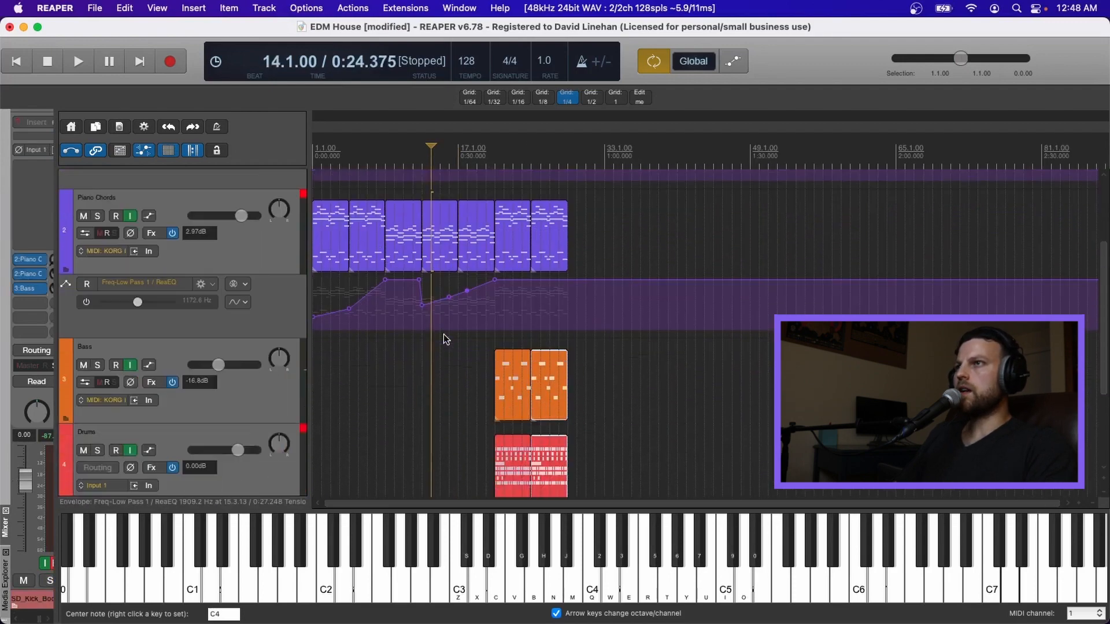
Copy the Piano Chords item at bar 13 to bar 29, directly after the last chord item
click(440, 240)
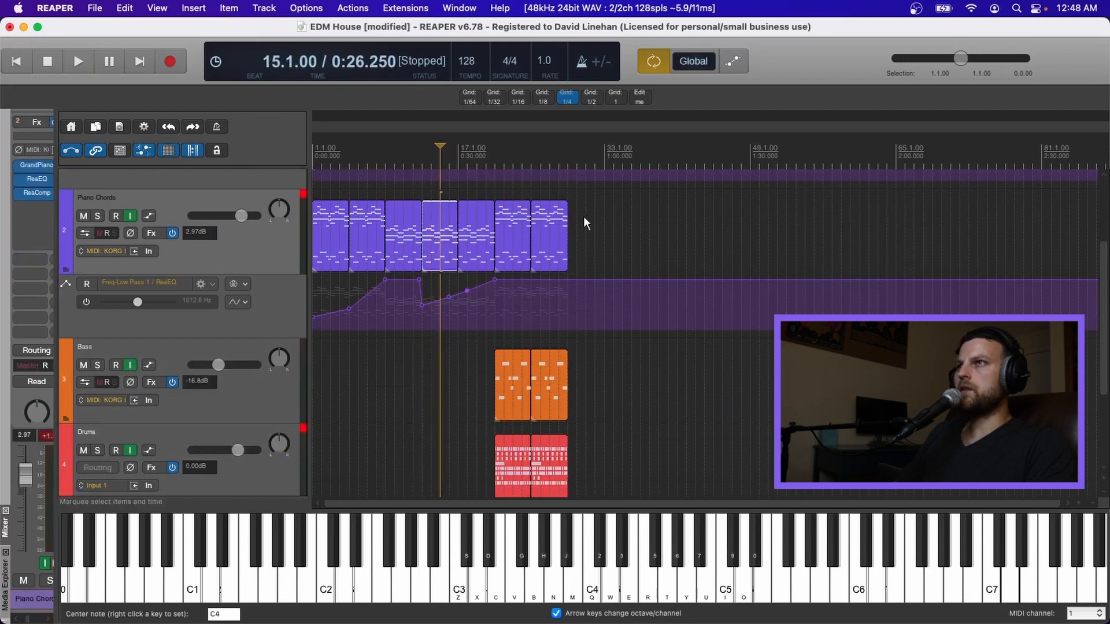
click(568, 212)
key(ctrl+d)
drag(611, 315, 562, 271)
key(Delete)
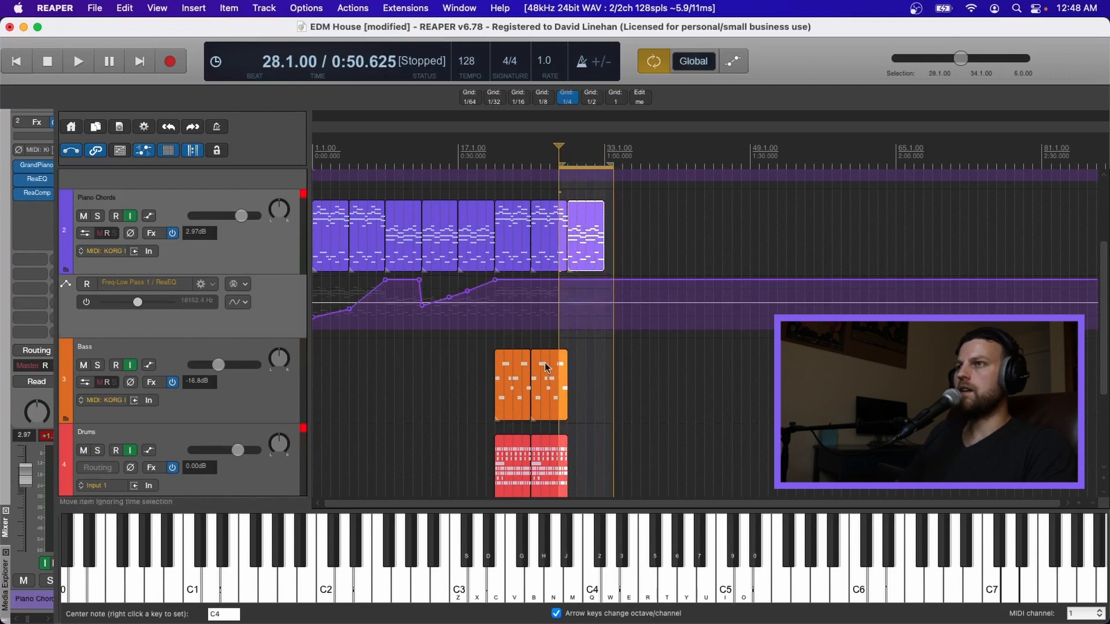
scroll(535, 373, down, 3)
scroll(535, 370, up, 3)
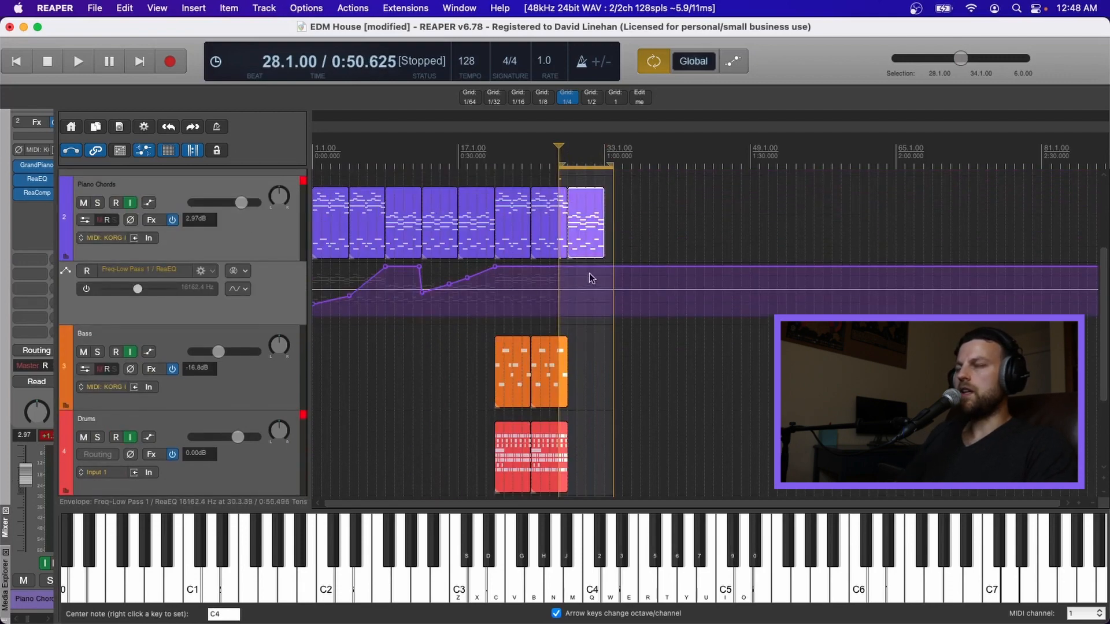
Duplicate the last Drums item twice to extend the drums to bar 37
scroll(601, 324, down, 1)
click(543, 419)
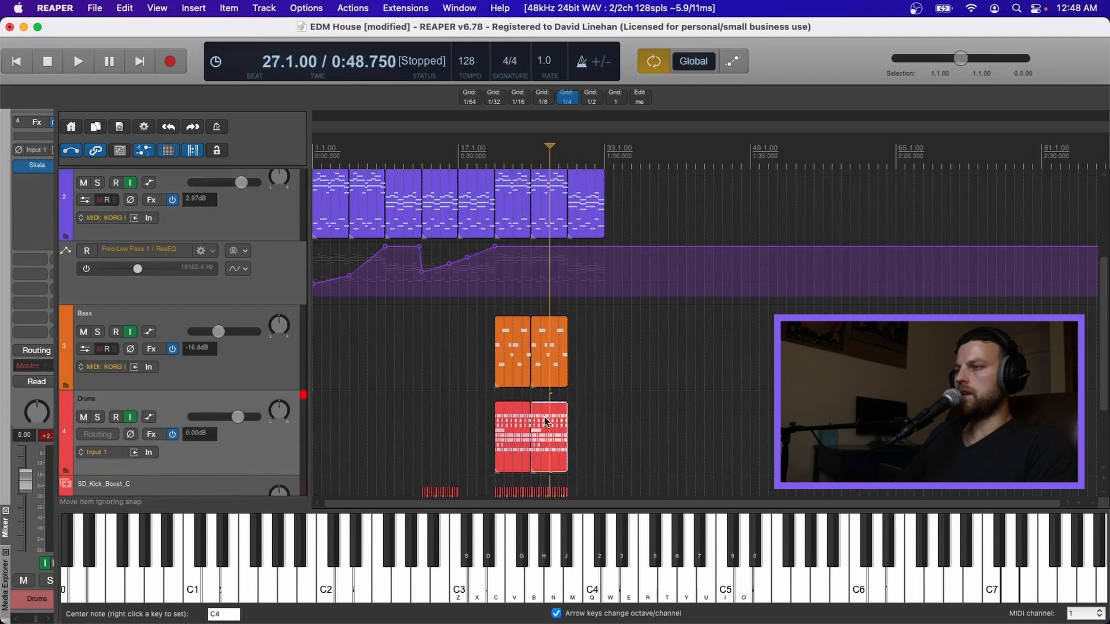
key(super+d)
key(super+d)
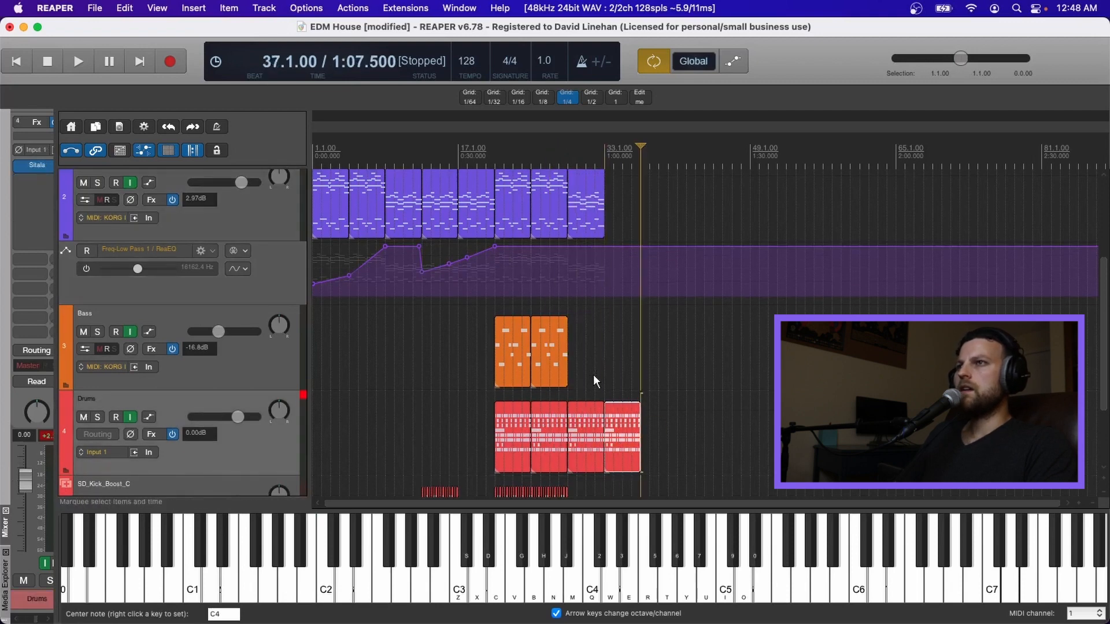
Duplicate the Piano Chords item at bar 29 once so the chords reach bar 37
click(595, 223)
key(super+d)
scroll(561, 298, up, 4)
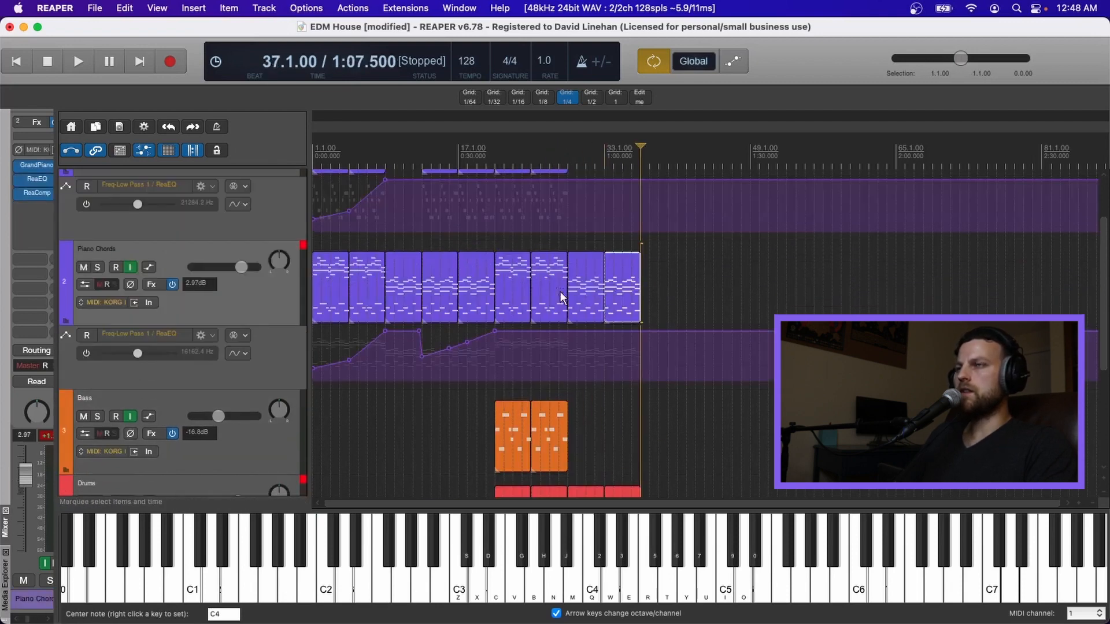
scroll(608, 351, down, 1)
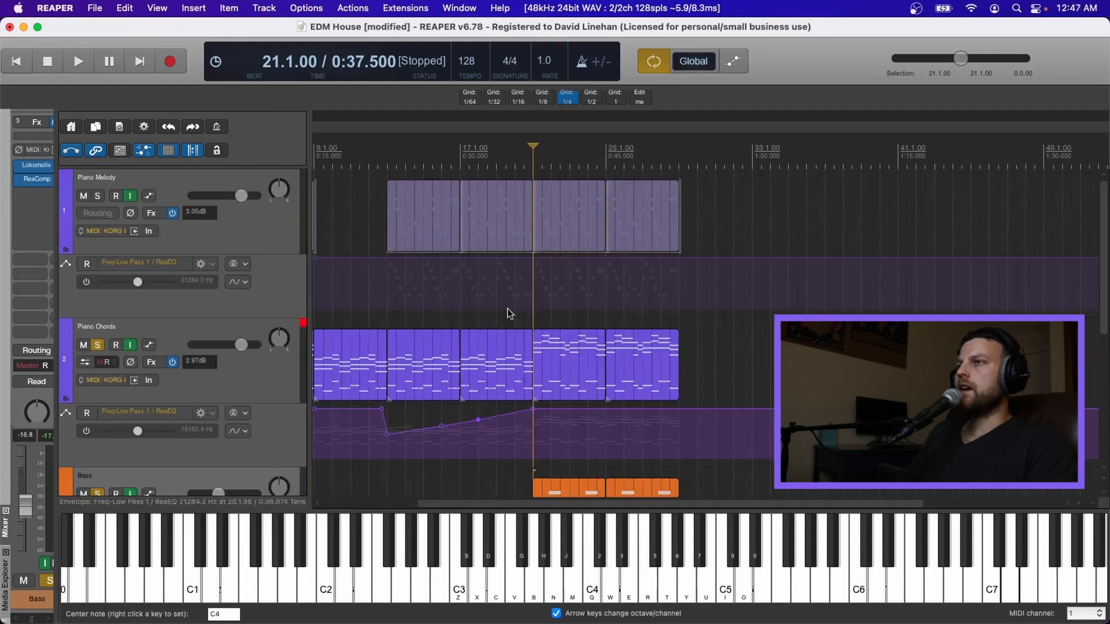
Check the filter build-up into bar 21 and take the Piano Chords track out of solo
click(440, 148)
click(397, 151)
key(space)
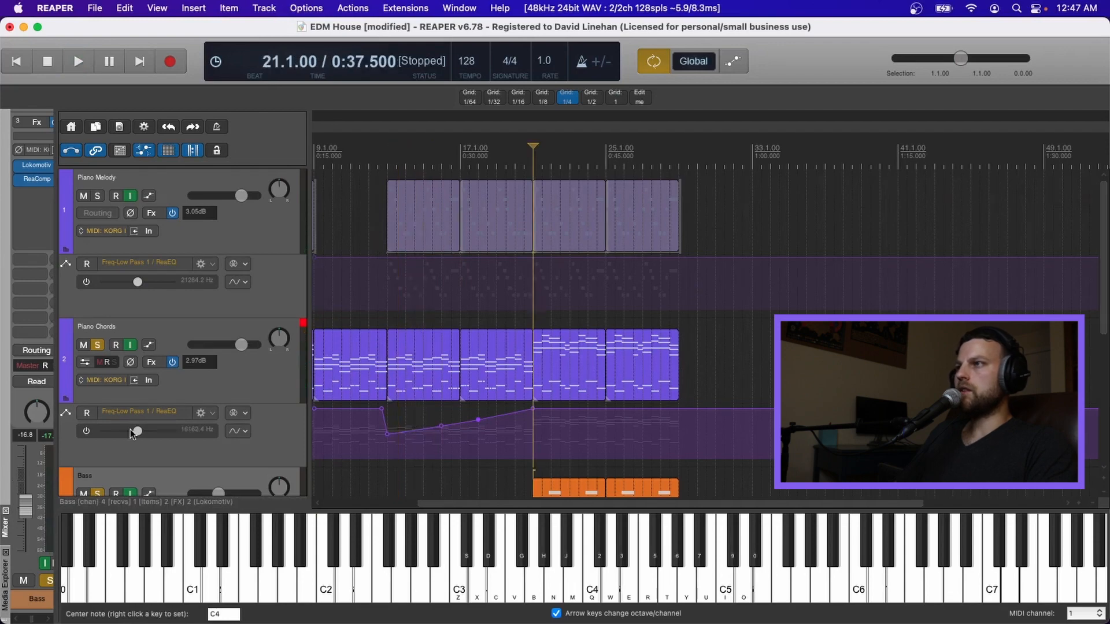
scroll(158, 338, down, 3)
scroll(158, 339, up, 3)
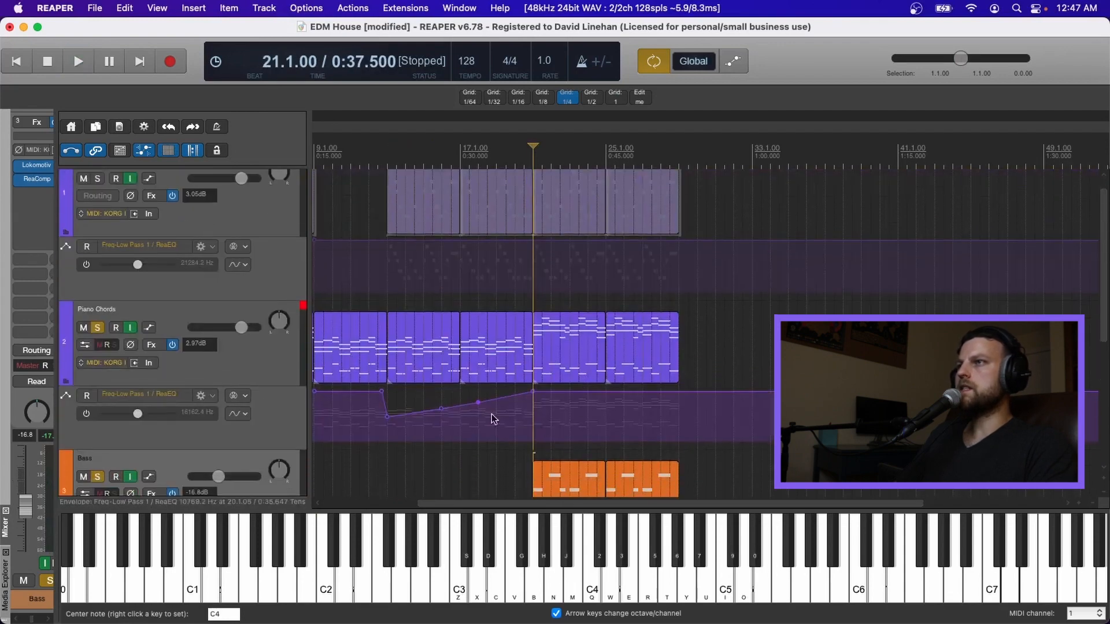
scroll(235, 332, down, 3)
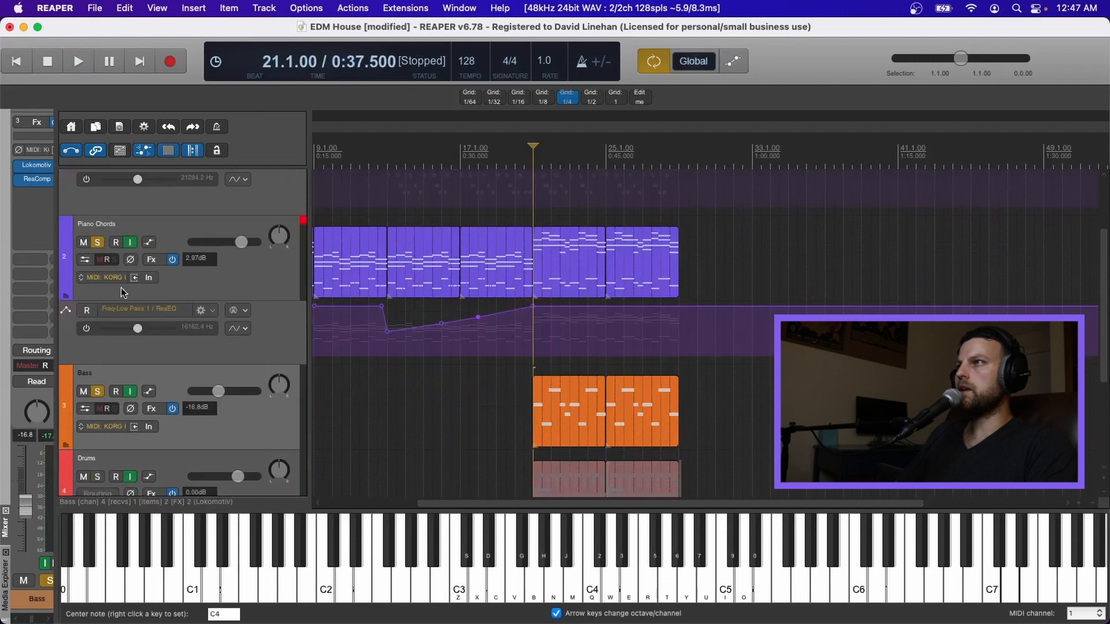
click(96, 244)
Select the low notes of the piano item at bar 29 in the MIDI editor and close the editor
scroll(317, 377, down, 3)
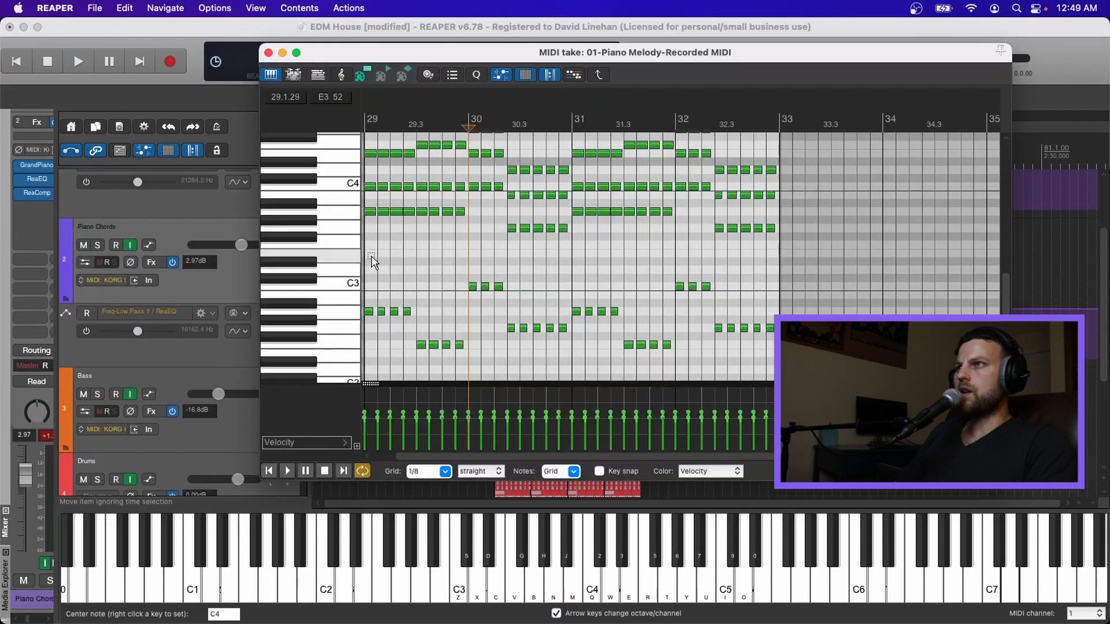
drag(367, 256, 800, 364)
click(268, 52)
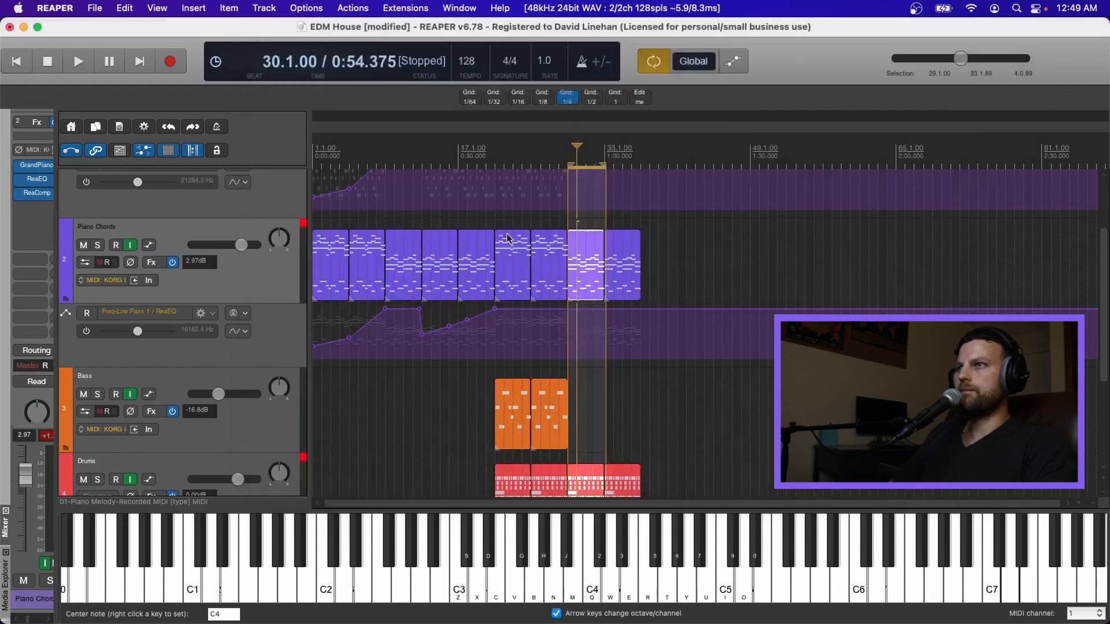
Paste two four-bar items on the Bass track to fill bars 29 to 37
click(565, 385)
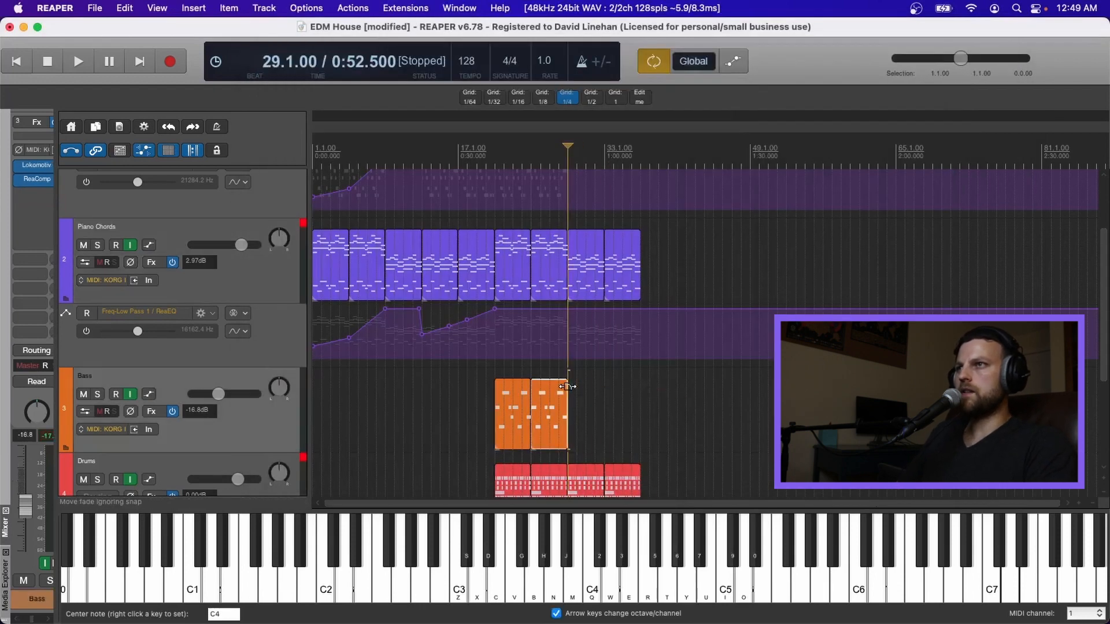
key(super+v)
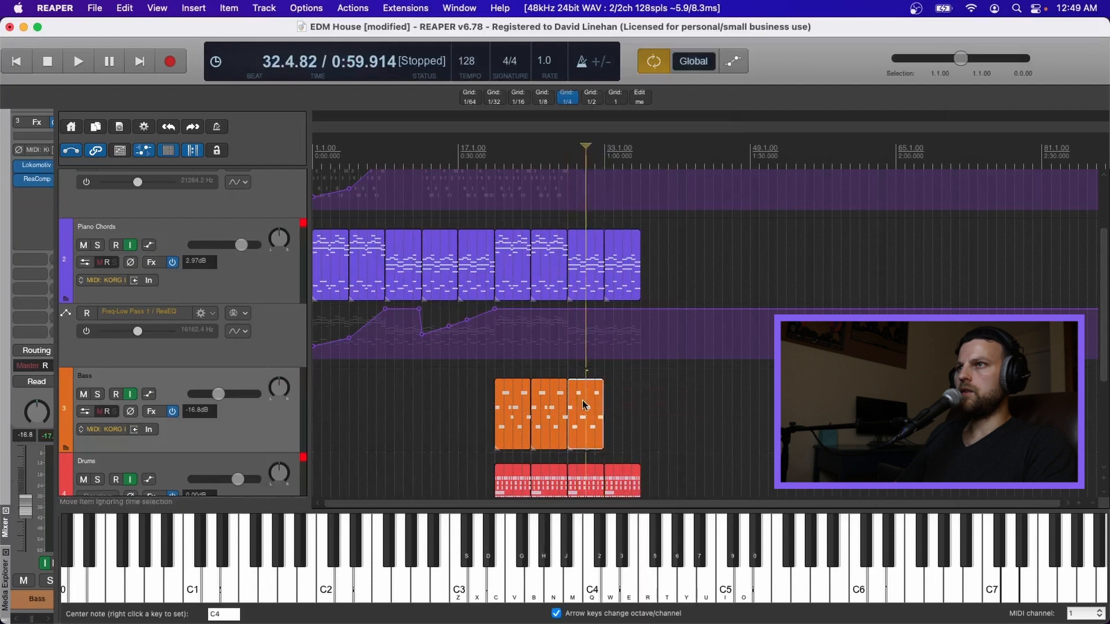
key(super+v)
Play the new section from bar 29 and raise the Bass track volume to -5.02 dB
click(567, 367)
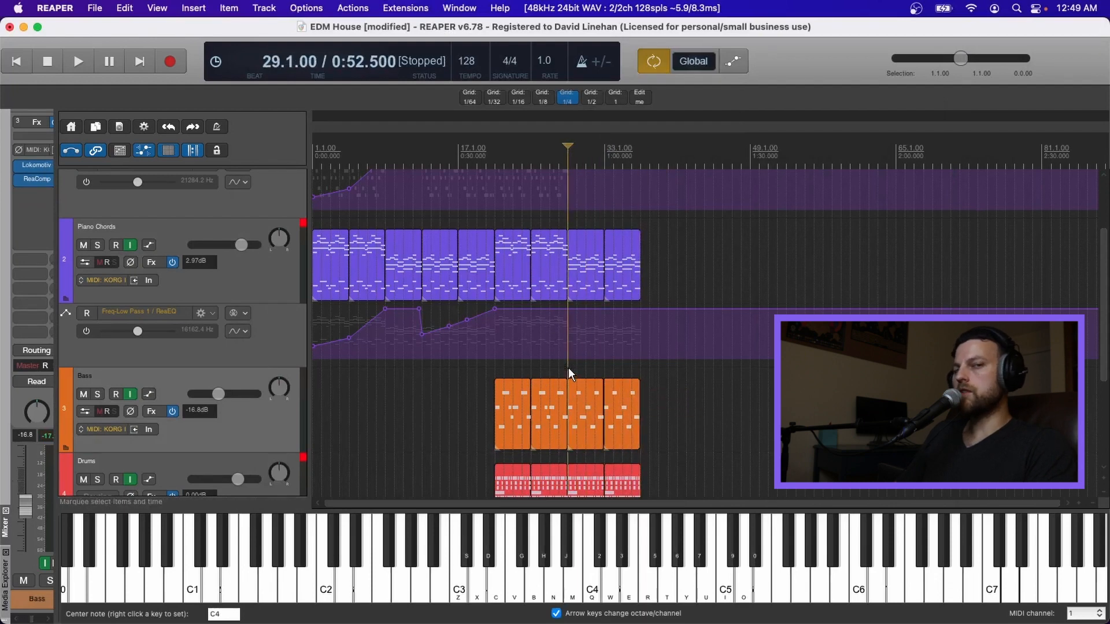
key(space)
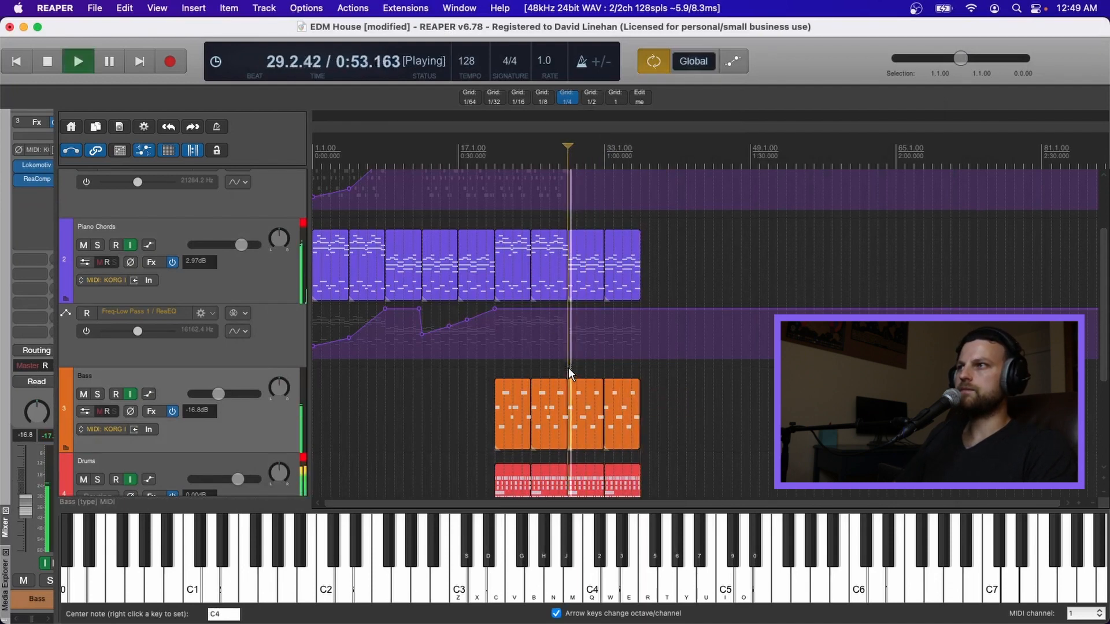
drag(220, 393, 228, 393)
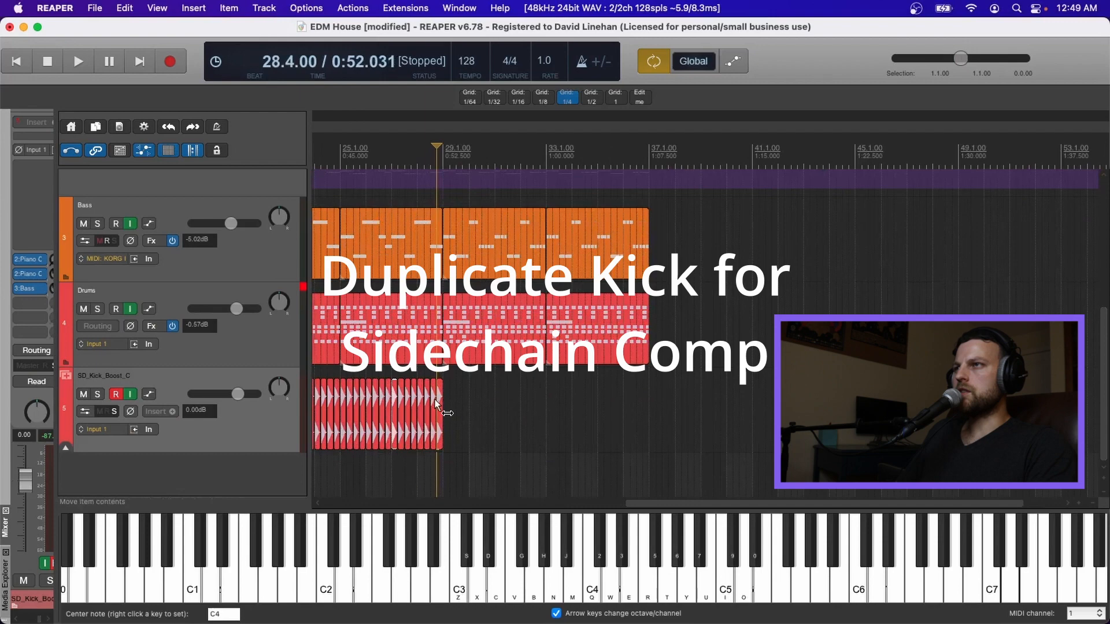
Duplicate the SD_Kick_Boost_C items from bars 21 to 29 repeatedly until the sidechain kick track is filled to bar 133
scroll(437, 401, left, 5)
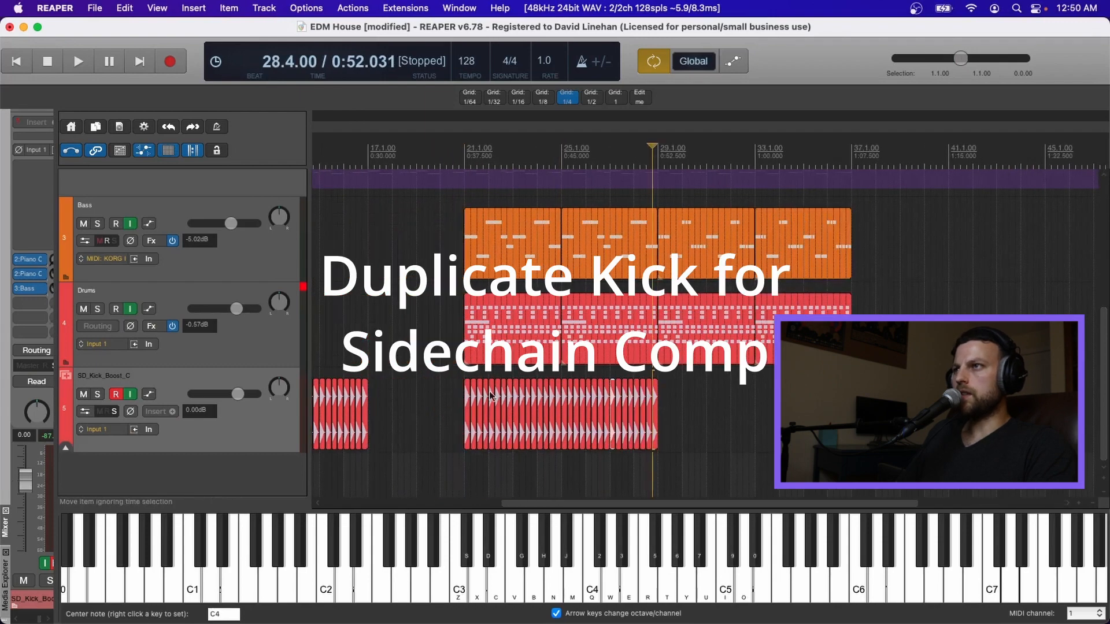
click(465, 388)
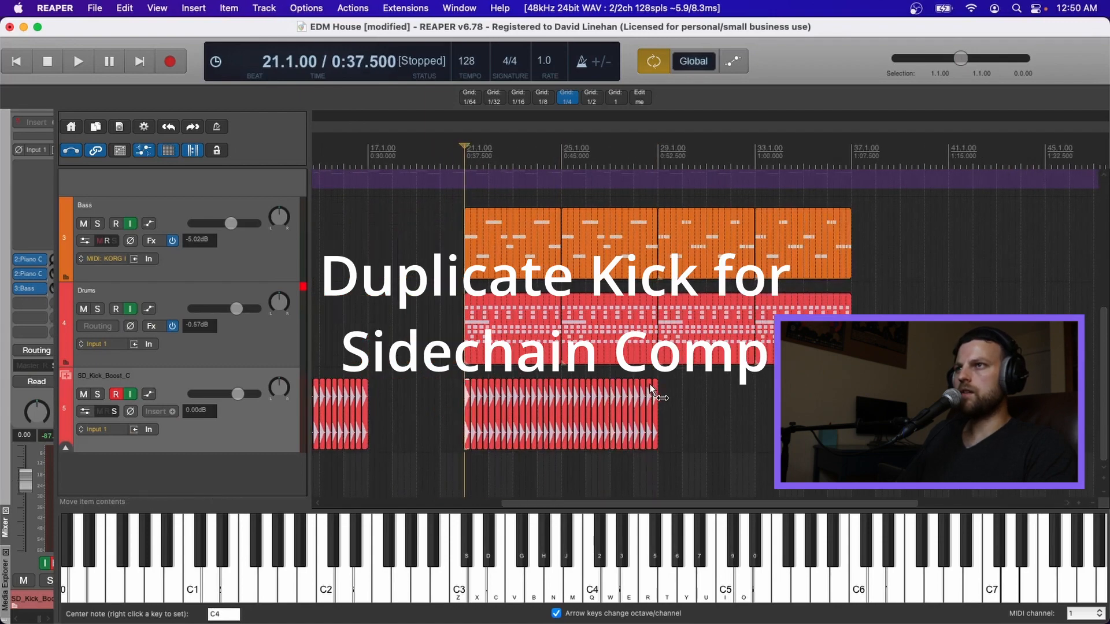
key(super+d)
key(super+d)
key(super+d)
key(super+d)
key(super+d)
key(super+d)
key(super+d)
key(super+d)
key(super+d)
key(super+d)
key(super+d)
key(super+d)
key(super+d)
scroll(409, 416, down, 4)
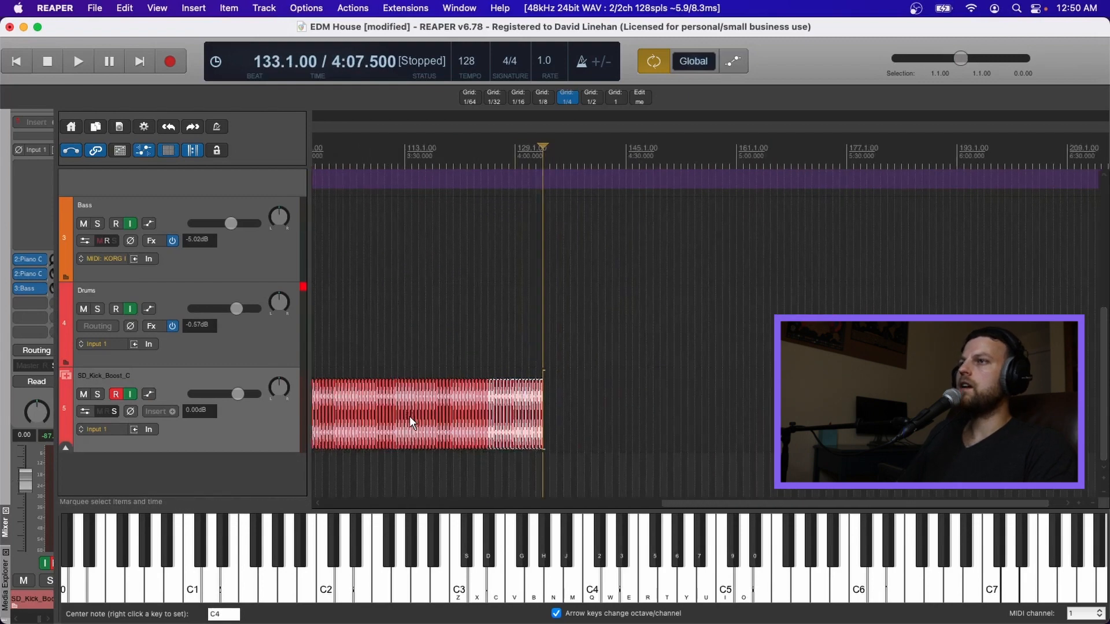
scroll(410, 417, left, 10)
Play from bar 56 to check the sidechain kick where the other tracks are empty, and stop playback
click(586, 346)
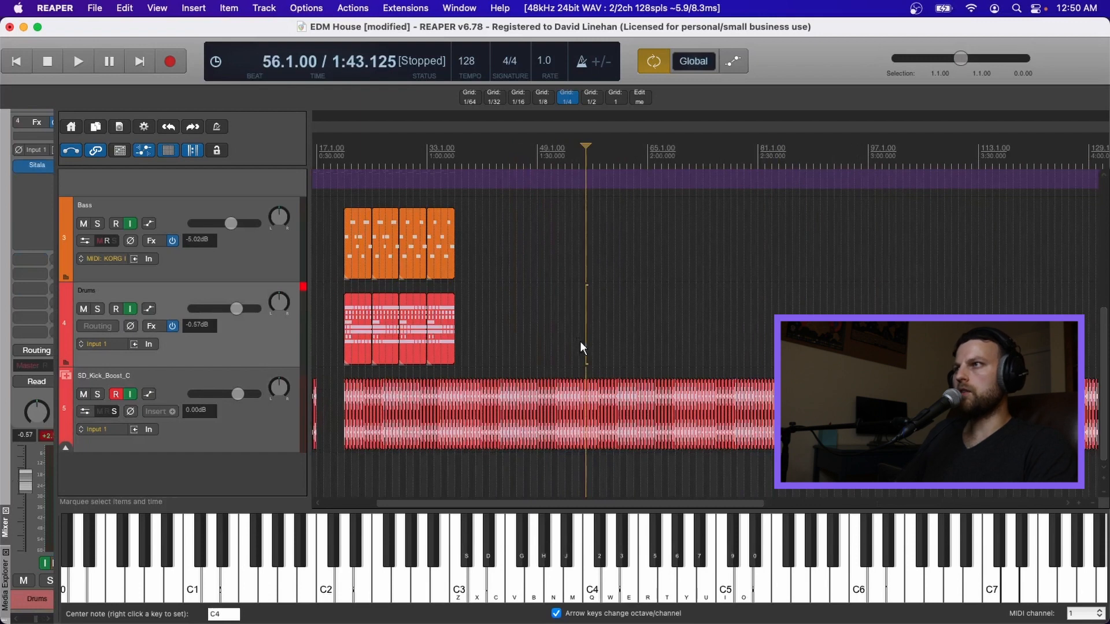
key(space)
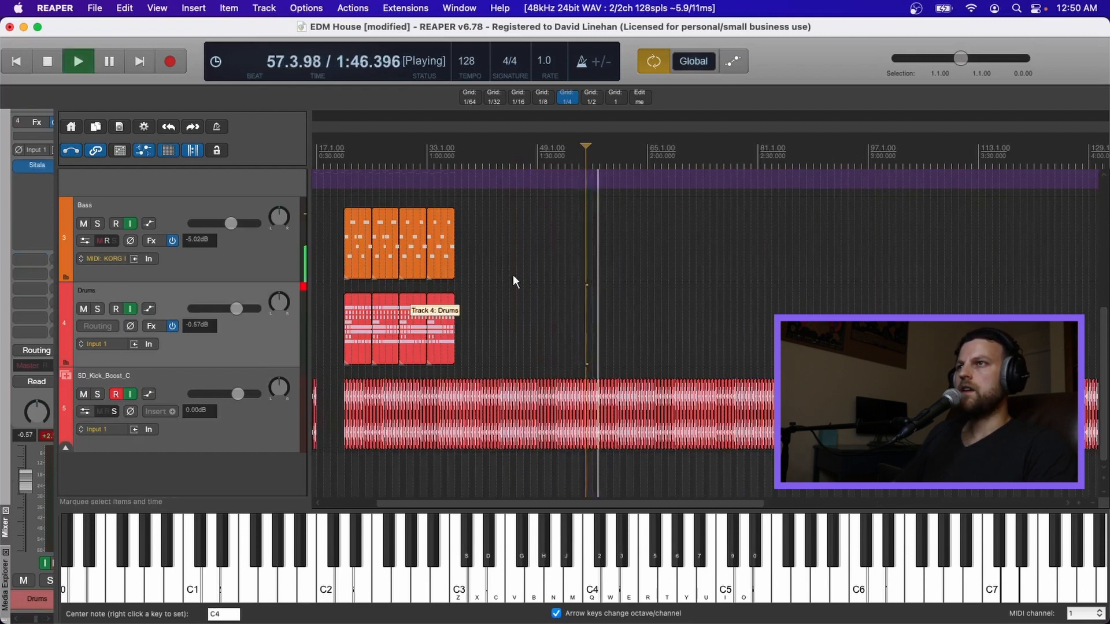
key(space)
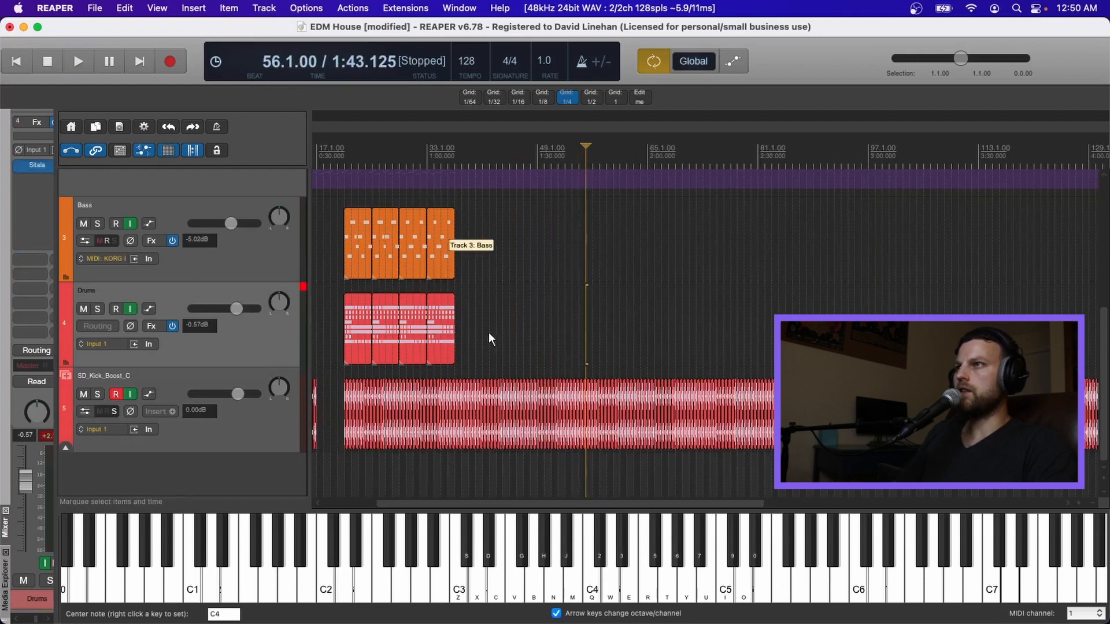
scroll(491, 370, left, 3)
click(449, 369)
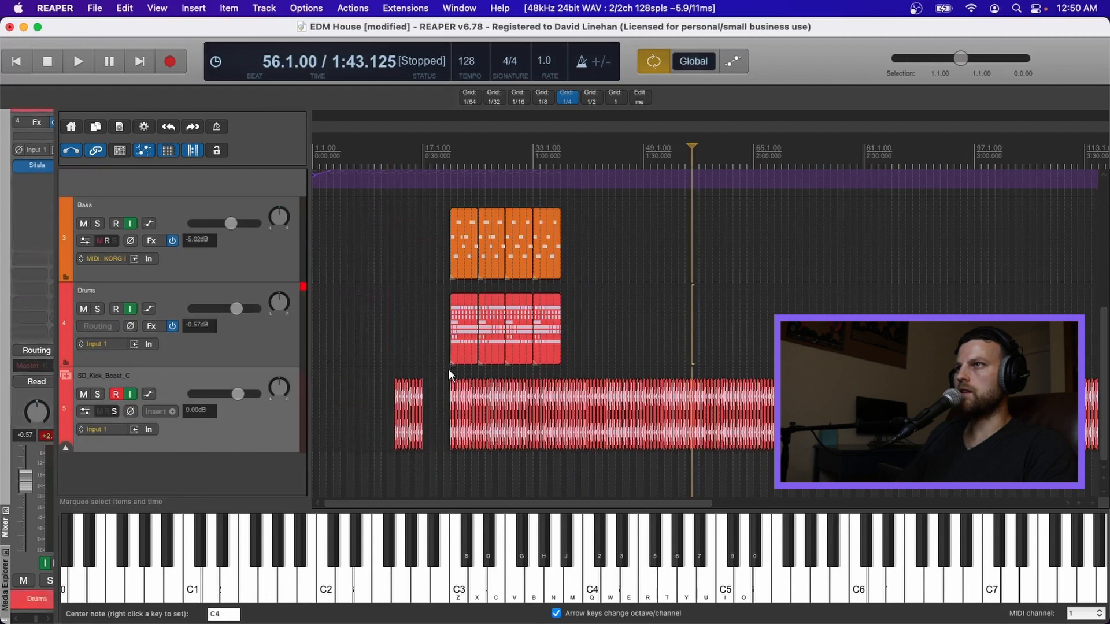
Play all tracks from bar 29 and lower the Drums volume to -2.22 dB and the Bass volume to -6.20 dB
click(506, 149)
key(space)
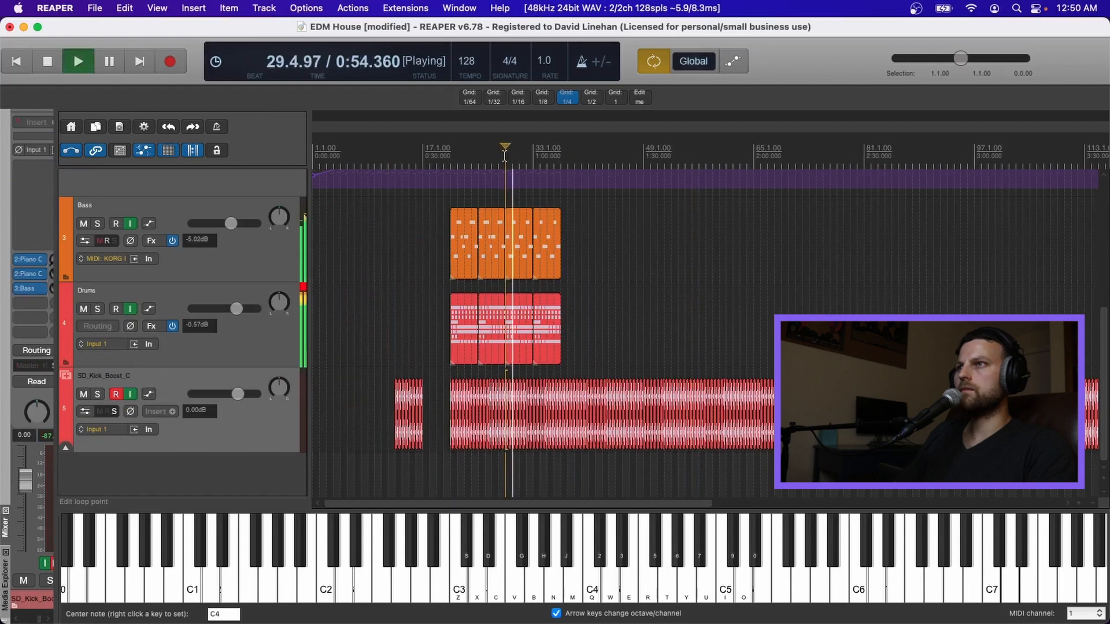
scroll(572, 295, up, 1)
scroll(571, 293, up, 4)
scroll(290, 370, down, 4)
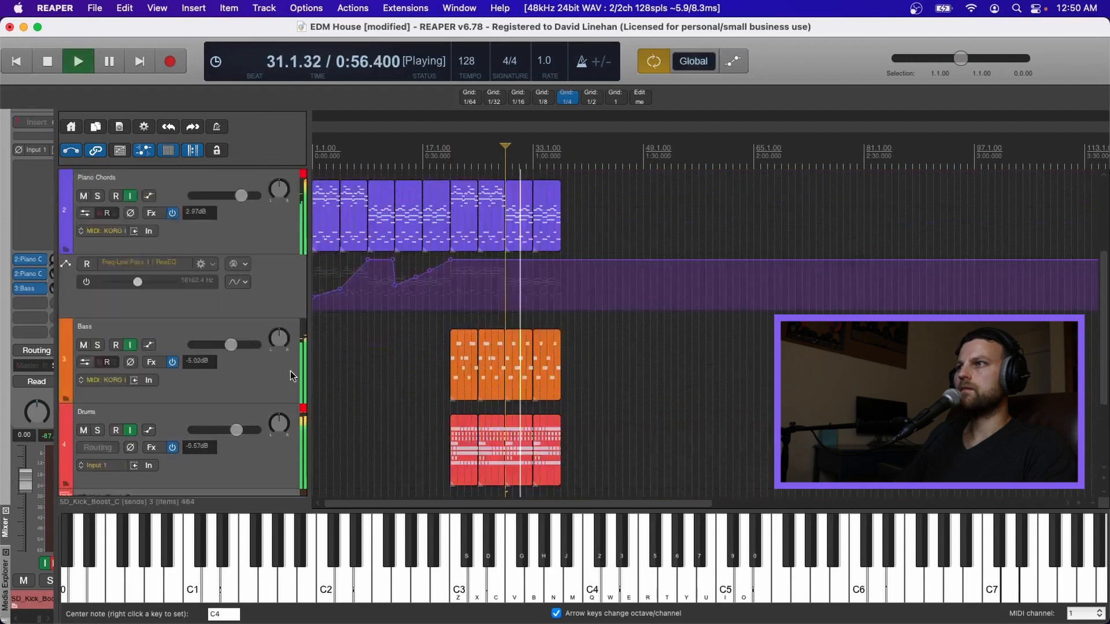
drag(236, 306, 234, 307)
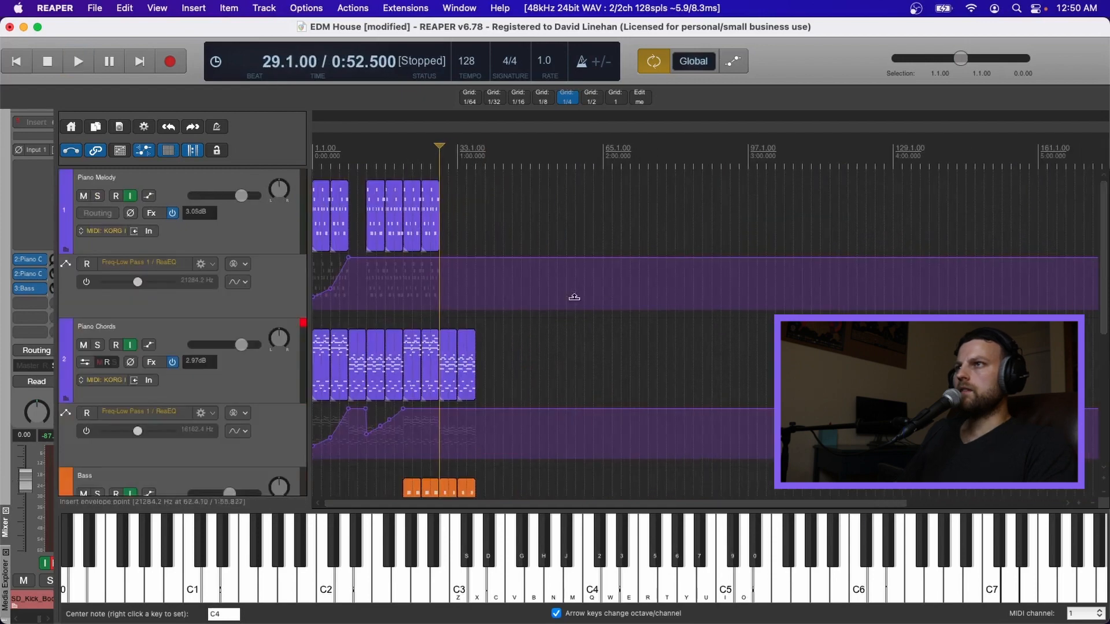
scroll(496, 376, down, 1)
scroll(449, 358, down, 3)
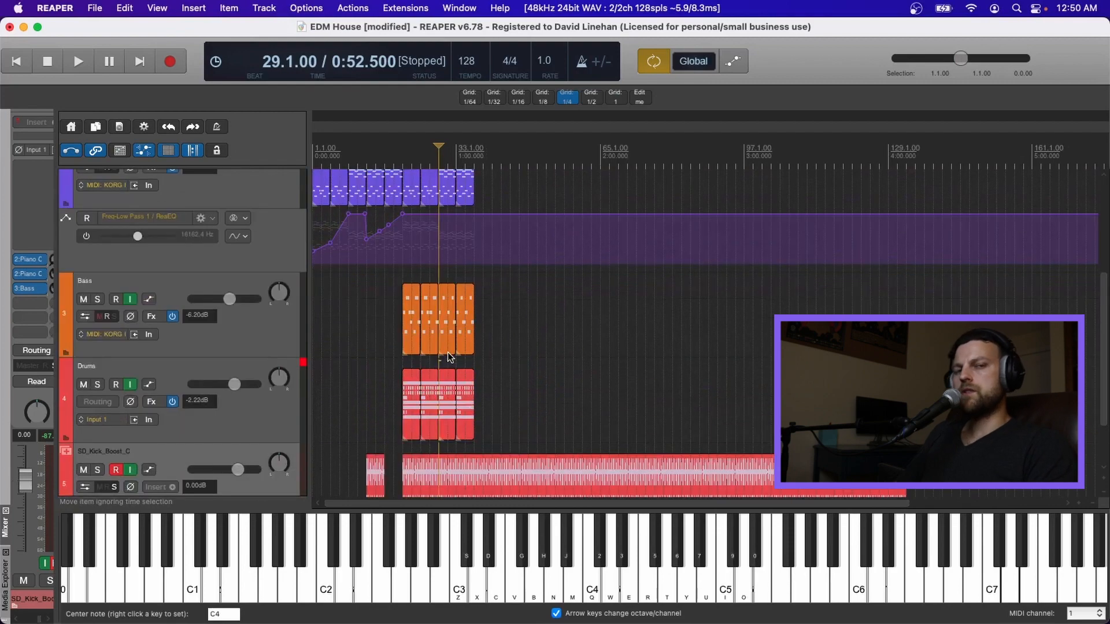
scroll(512, 306, up, 1)
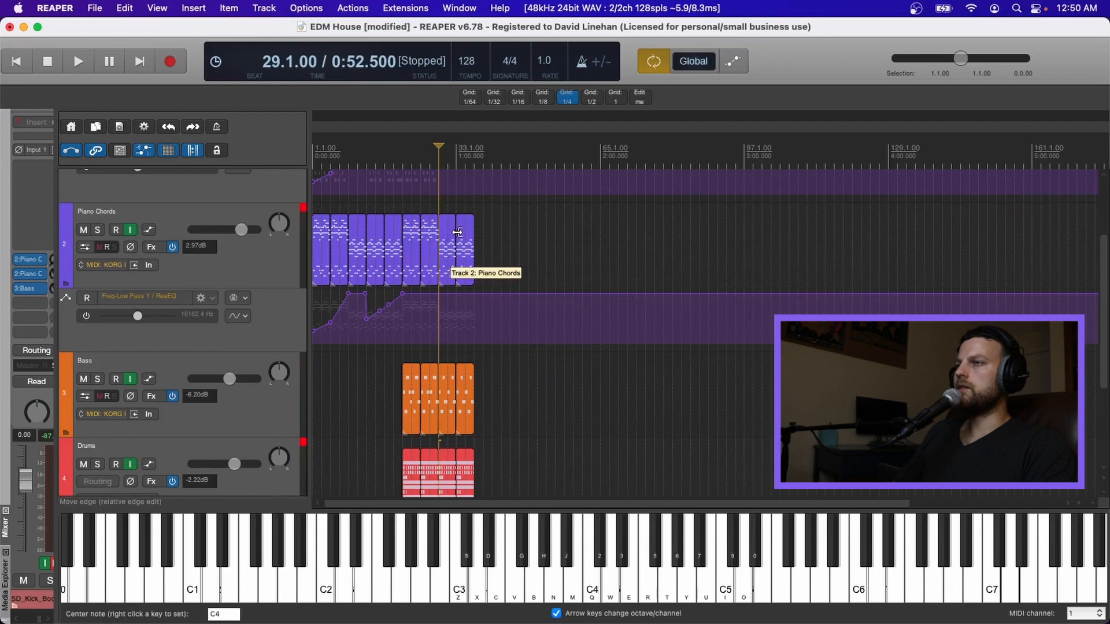
In the Drums MIDI item starting at bar 37, delete all notes in bar 38
scroll(435, 366, down, 3)
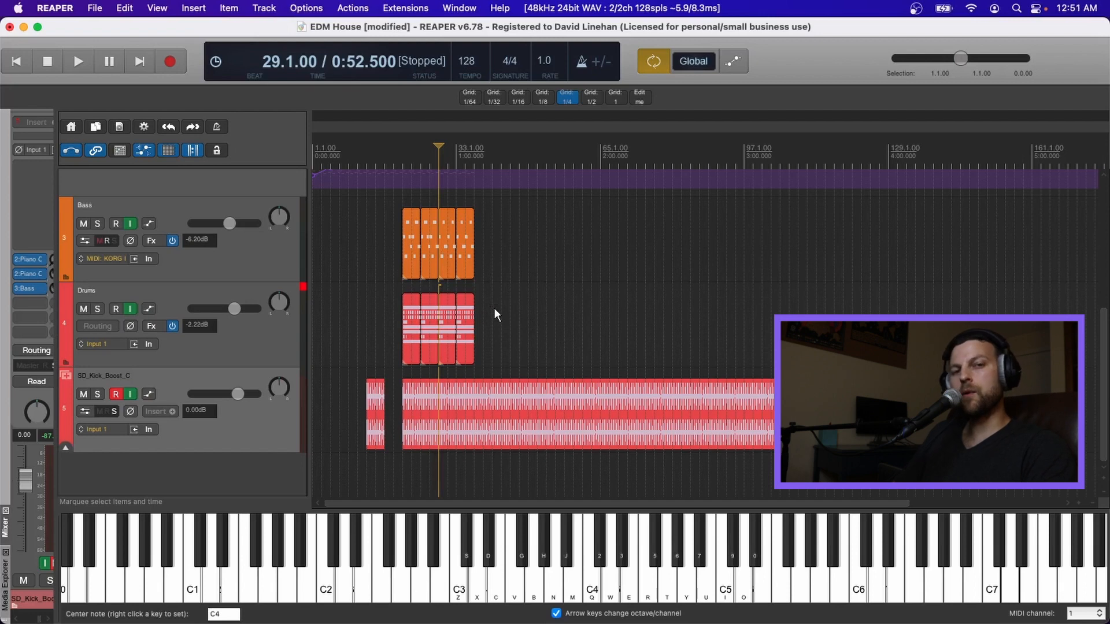
scroll(494, 307, up, 3)
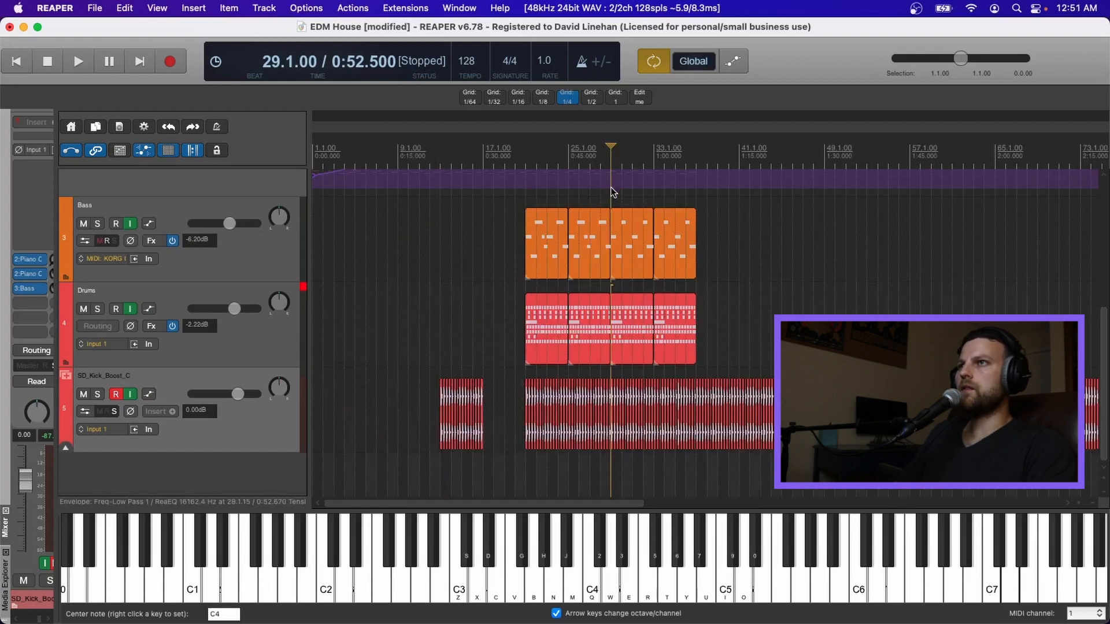
scroll(634, 220, right, 3)
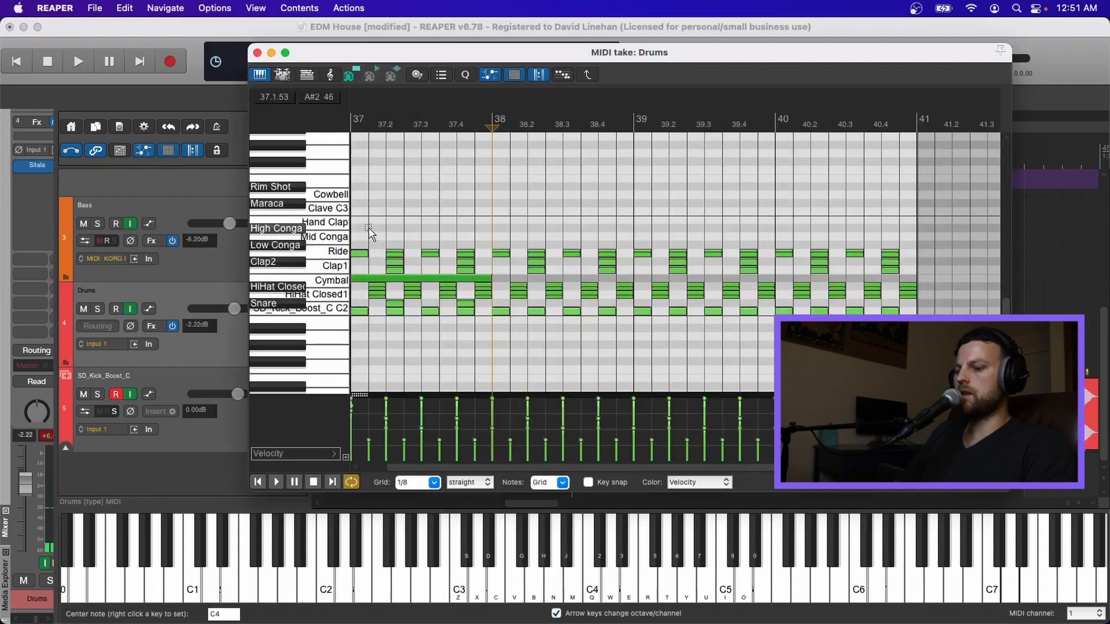
key(Delete)
key(super+z)
click(359, 313)
drag(633, 220, 501, 327)
key(Delete)
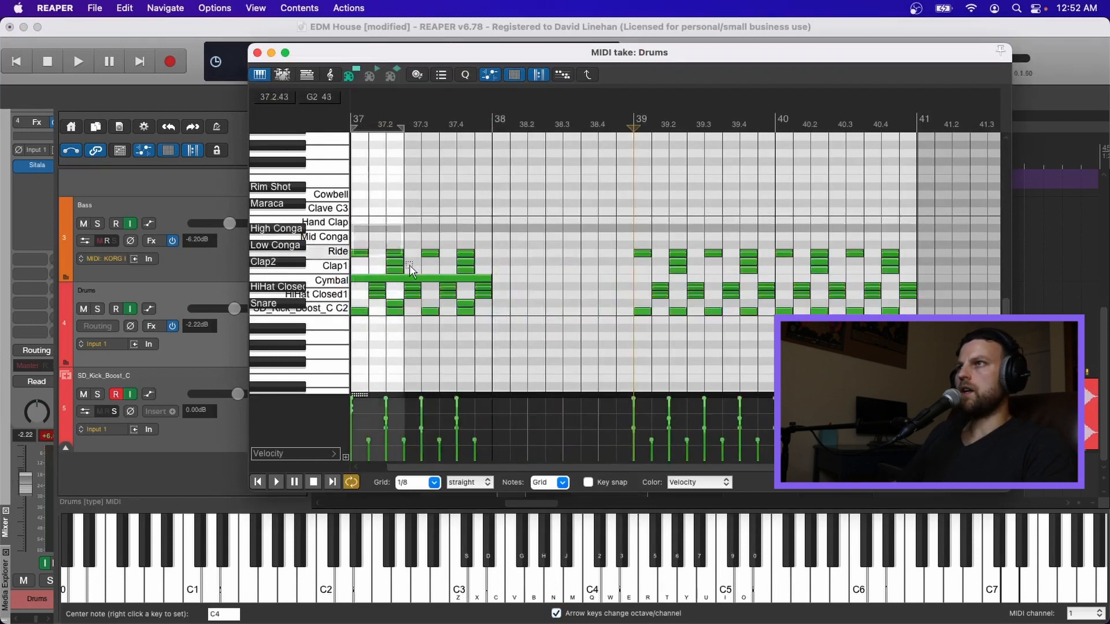
Delete the drum notes in bar 37 except the opening kick and the cymbal, and close the MIDI editor
click(428, 279)
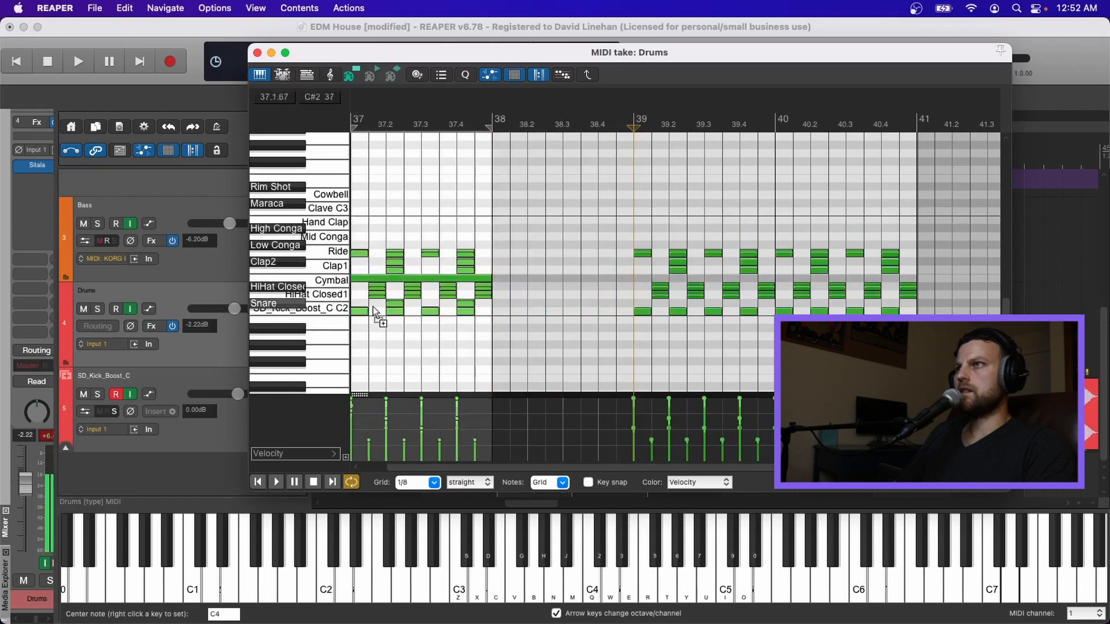
super+click(360, 314)
key(Delete)
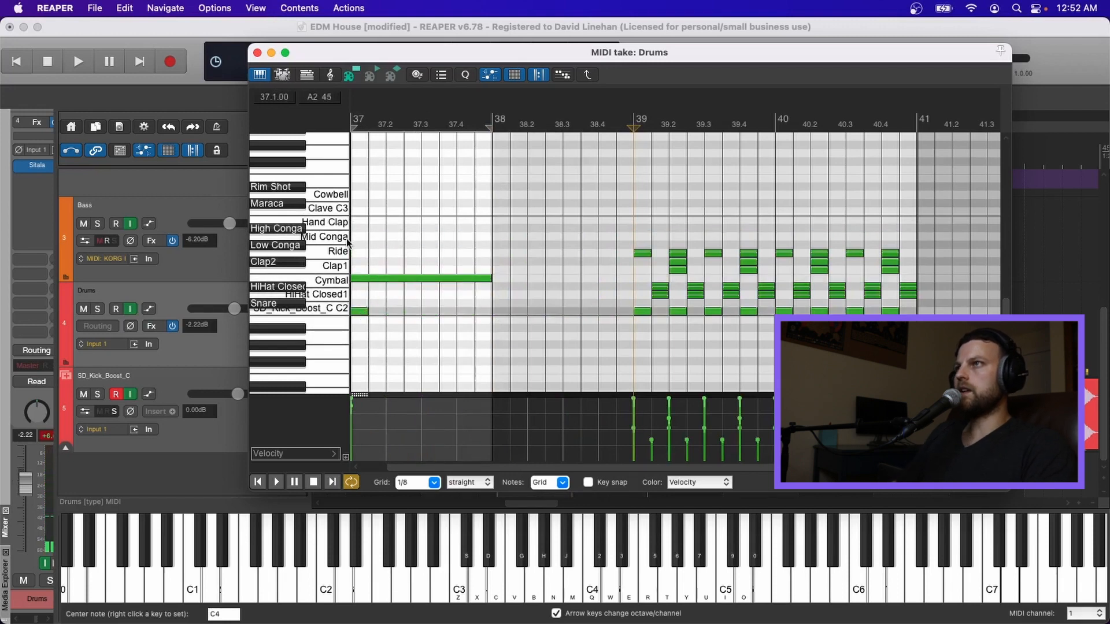
click(258, 53)
Play all tracks from 35.2.00 through the thinned-out drum break at bar 37, and stop playback
scroll(625, 231, up, 1)
click(483, 245)
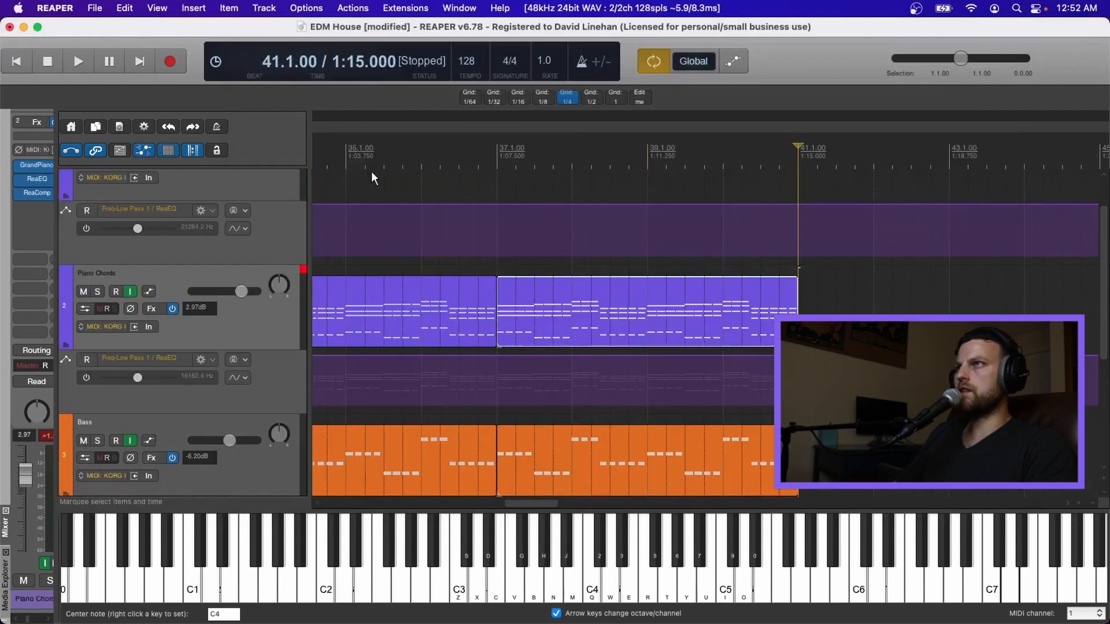
click(362, 166)
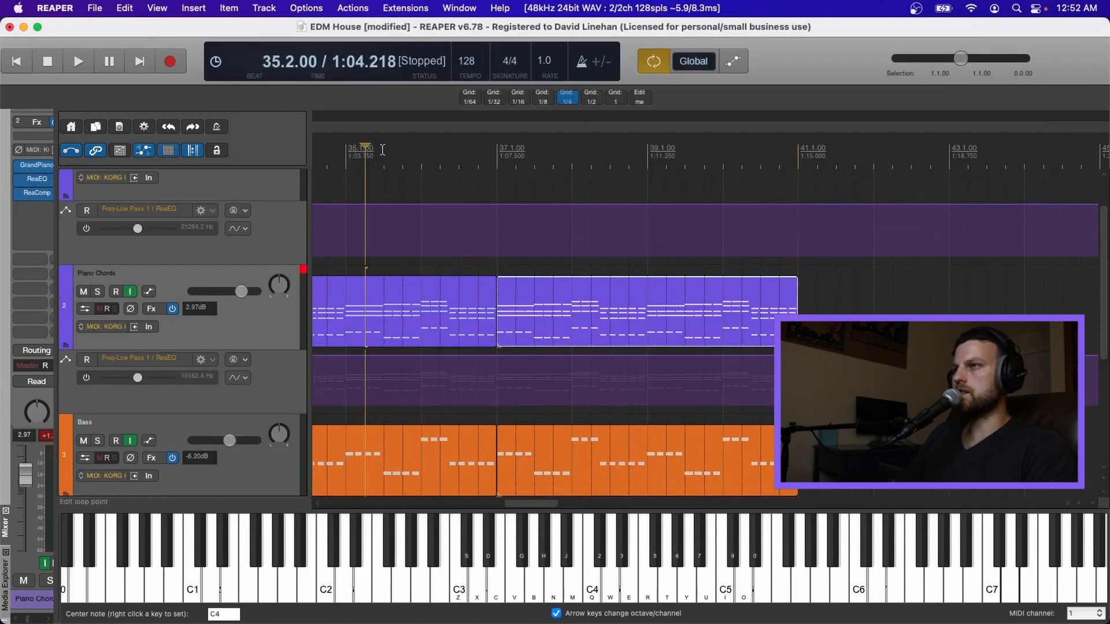
key(space)
scroll(532, 313, down, 1)
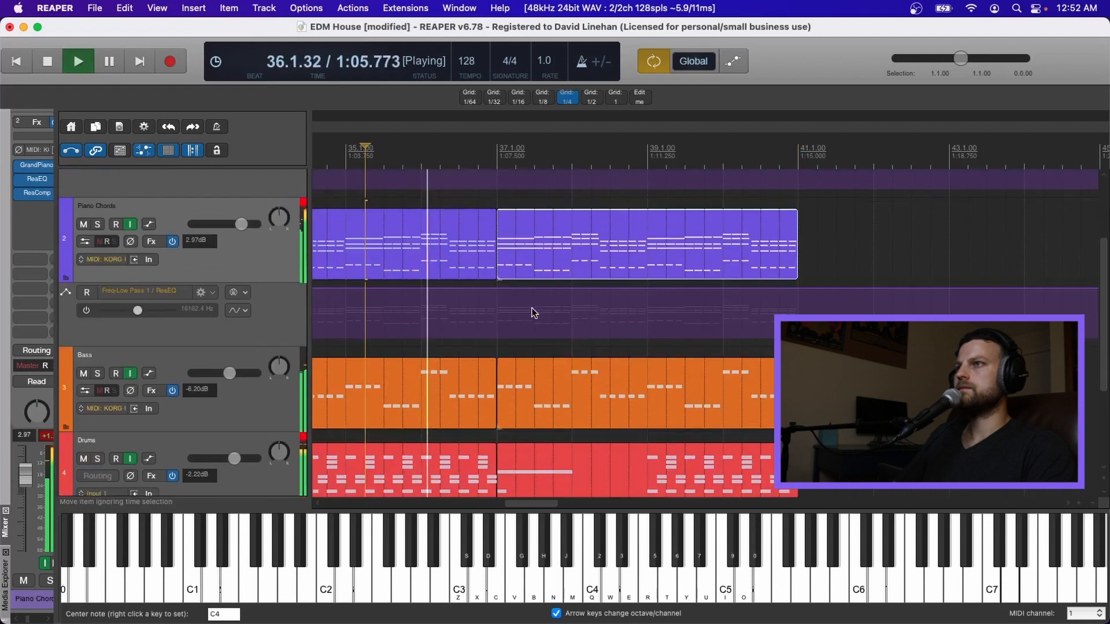
scroll(556, 297, down, 1)
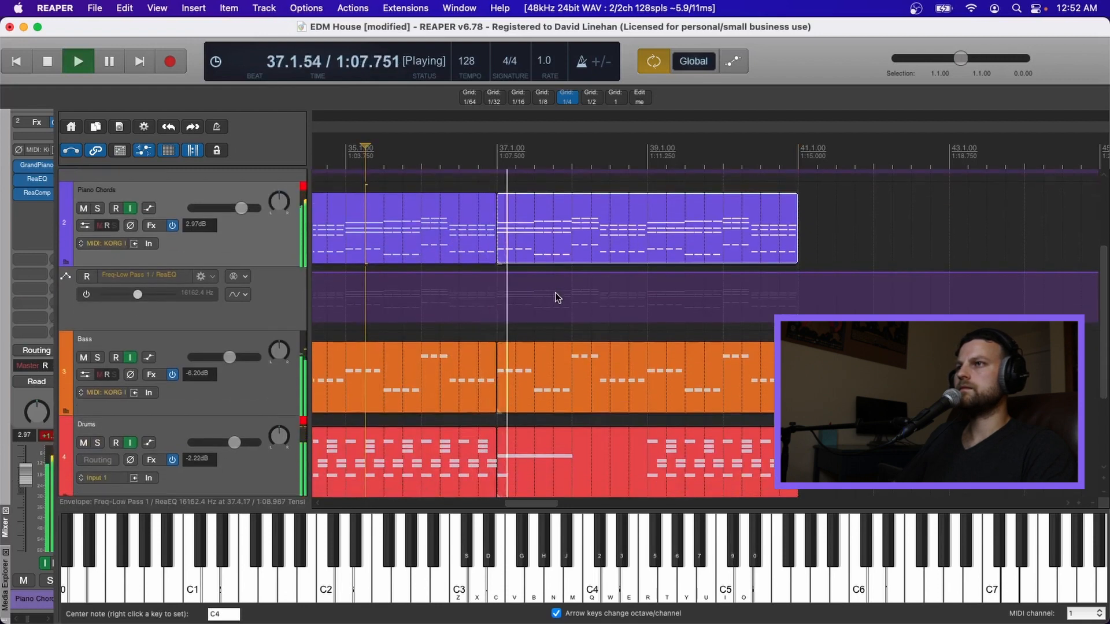
scroll(557, 297, down, 1)
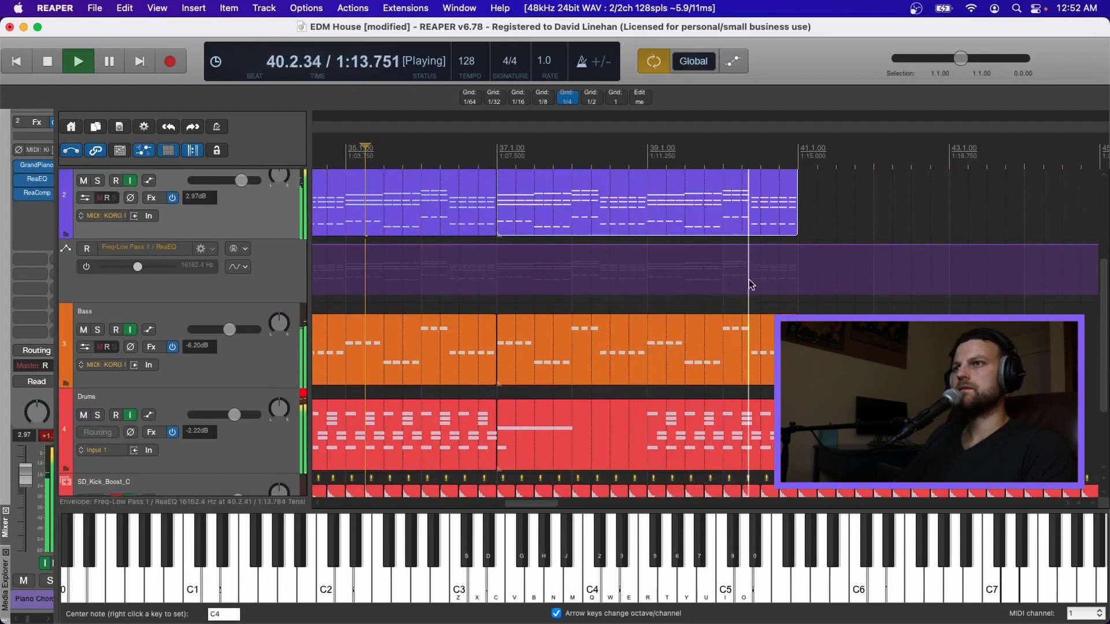
key(space)
Look over the extended arrangement from bar 1 to the end, examining how the melody, chords, bass, drums and sidechain kick sections are laid out
scroll(752, 339, down, 2)
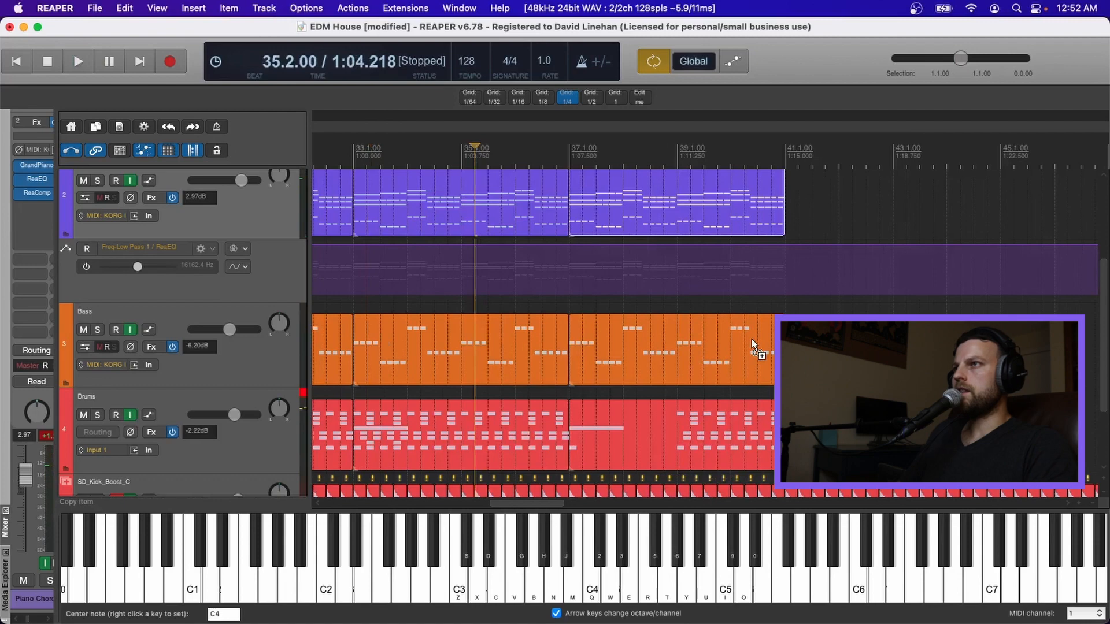
scroll(752, 339, down, 2)
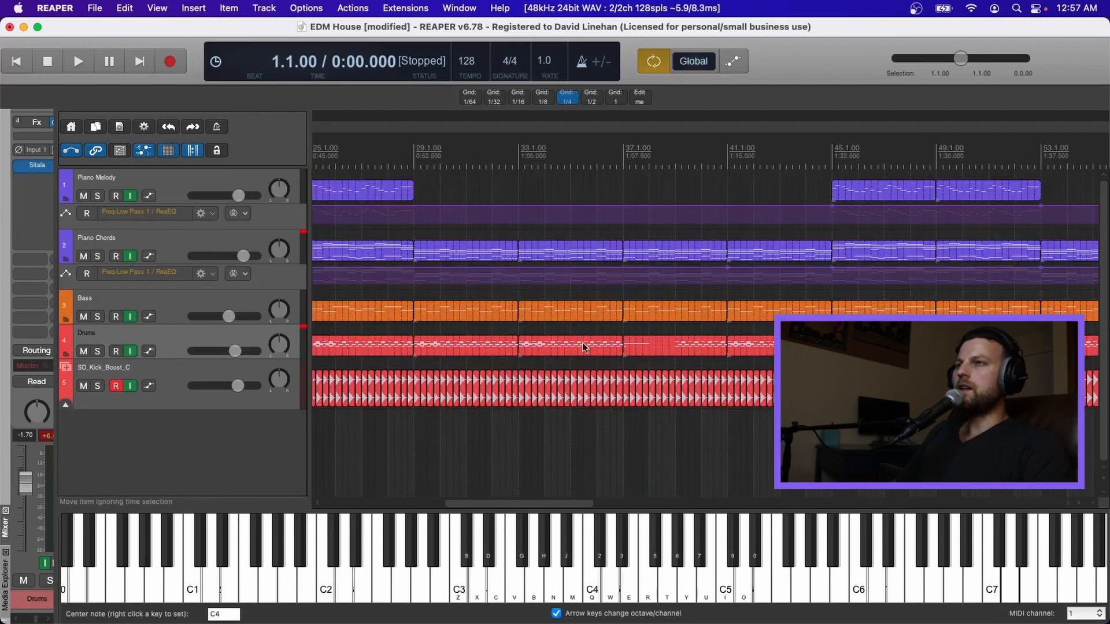
scroll(582, 344, left, 8)
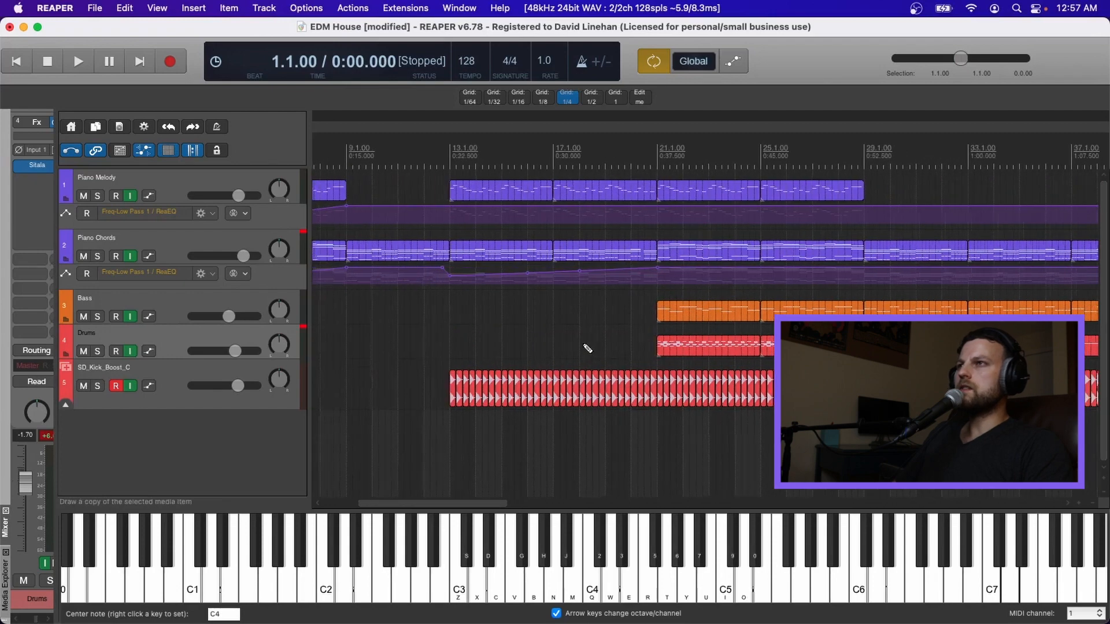
scroll(583, 343, down, 3)
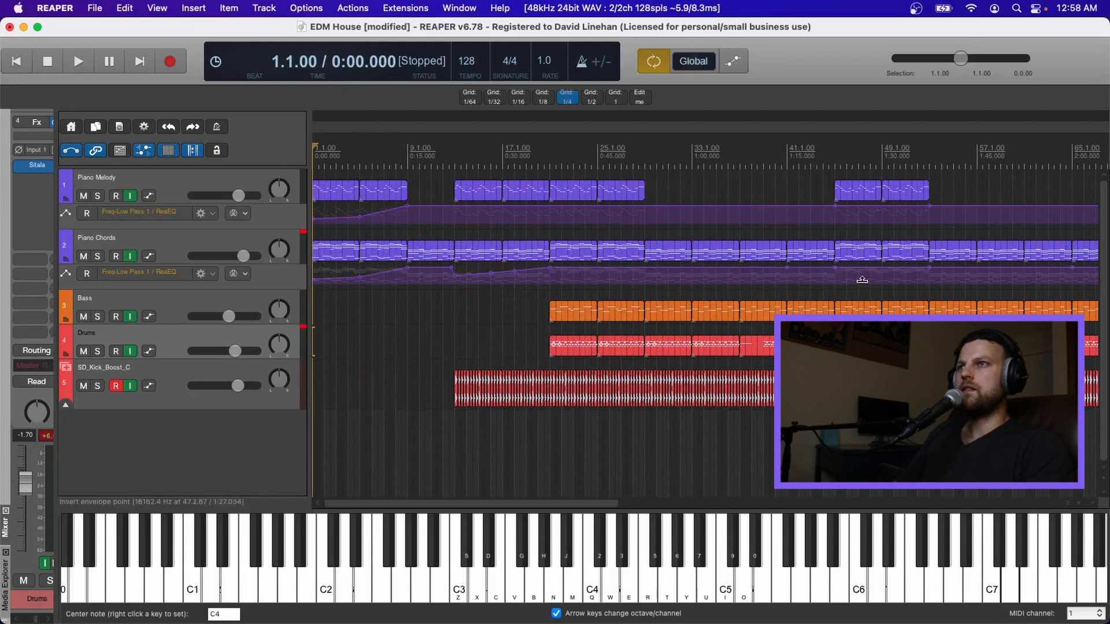
scroll(807, 231, right, 5)
scroll(821, 297, right, 4)
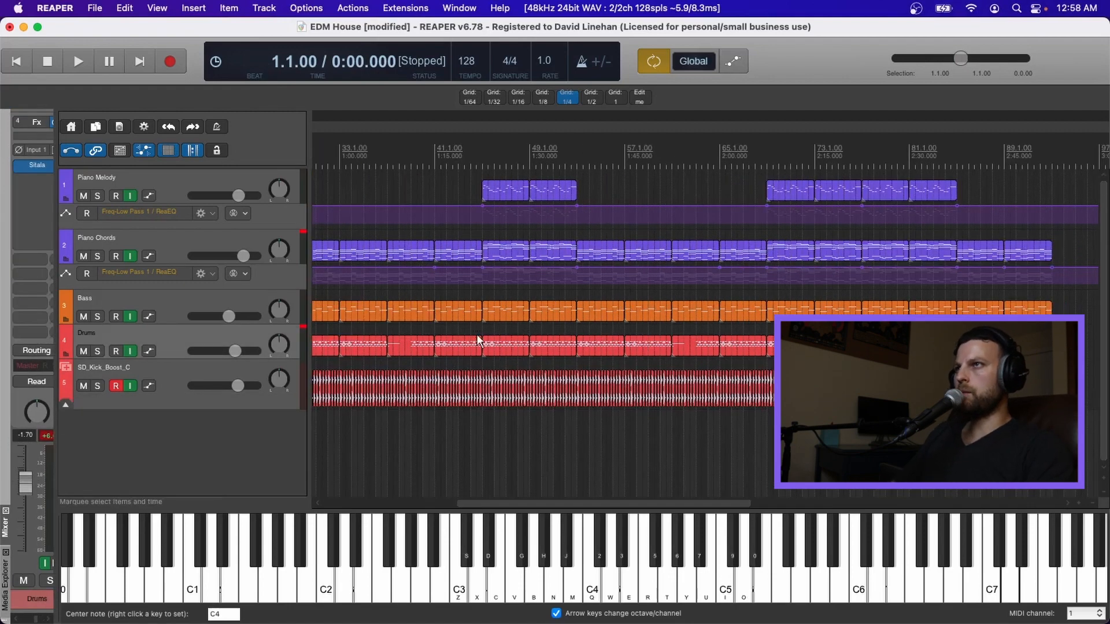
scroll(654, 339, down, 5)
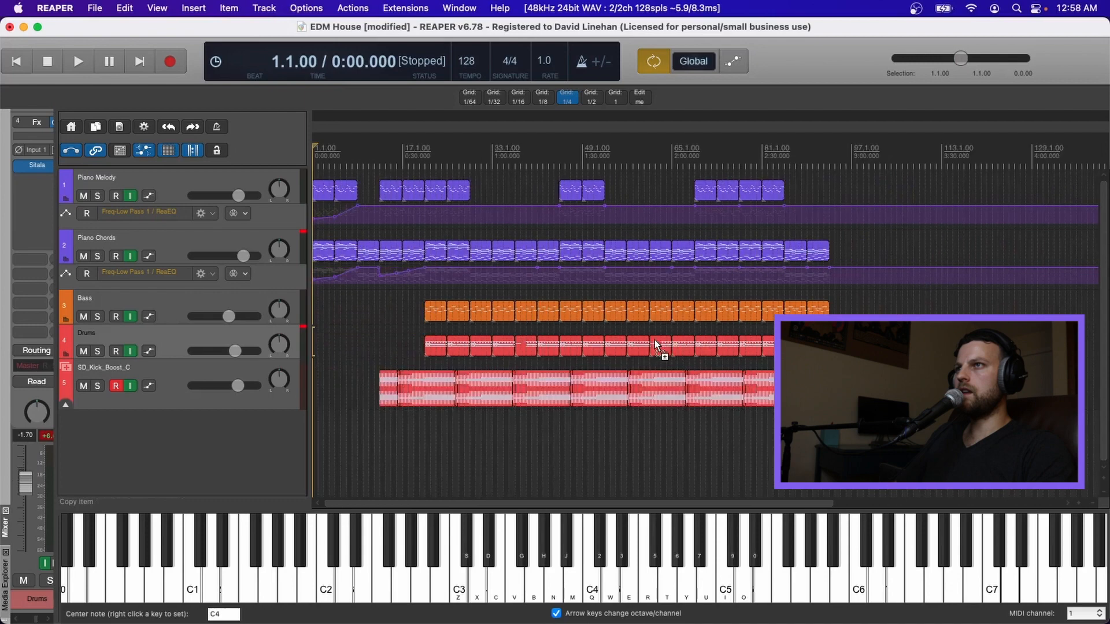